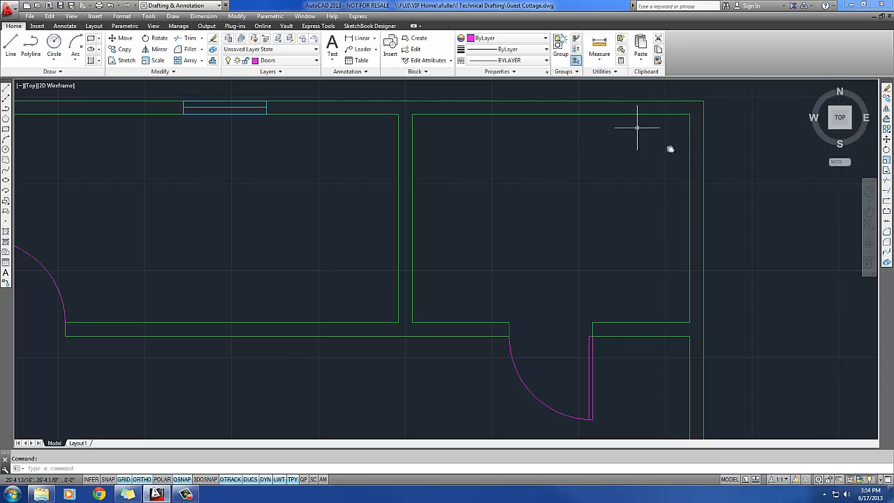
Make Floor Plan the current layer and offset the closet's upper, left and right inner wall lines 12 inches inward.
left_click(307, 61)
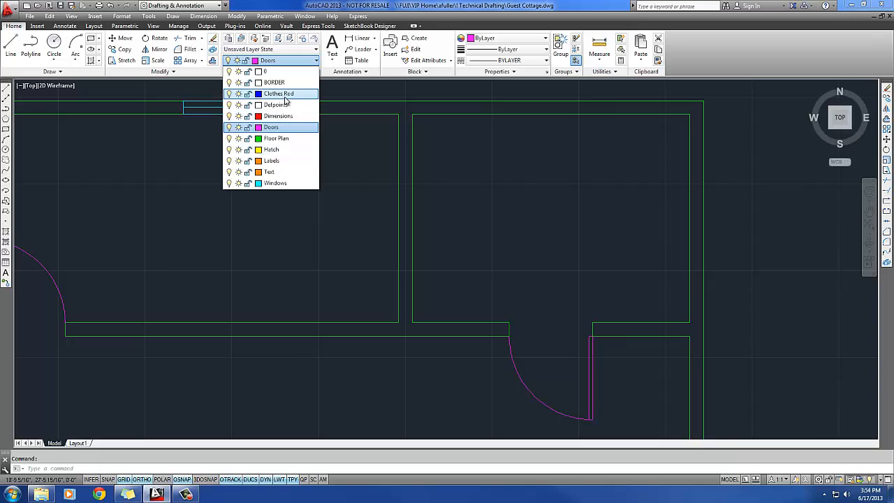
left_click(283, 138)
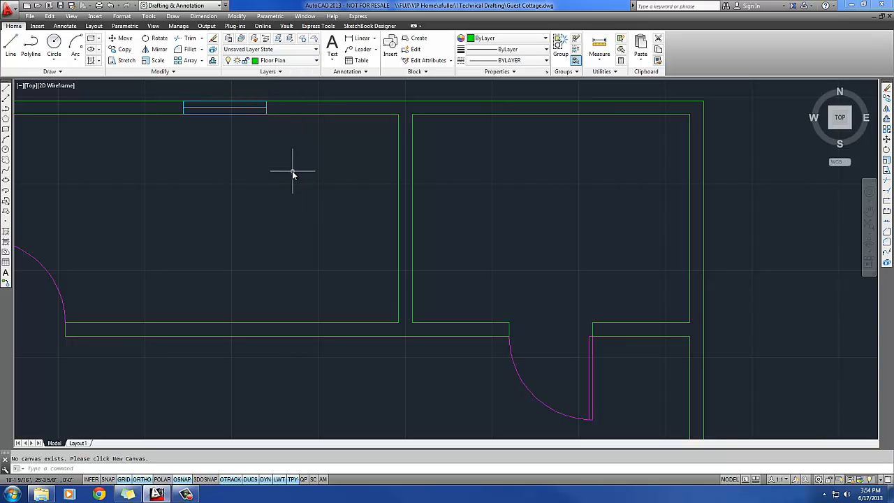
left_click(212, 62)
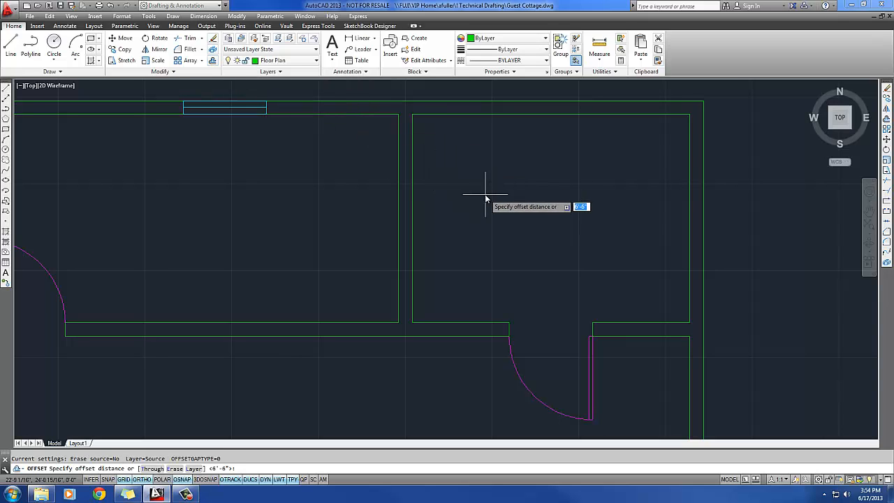
type("12")
key("Return")
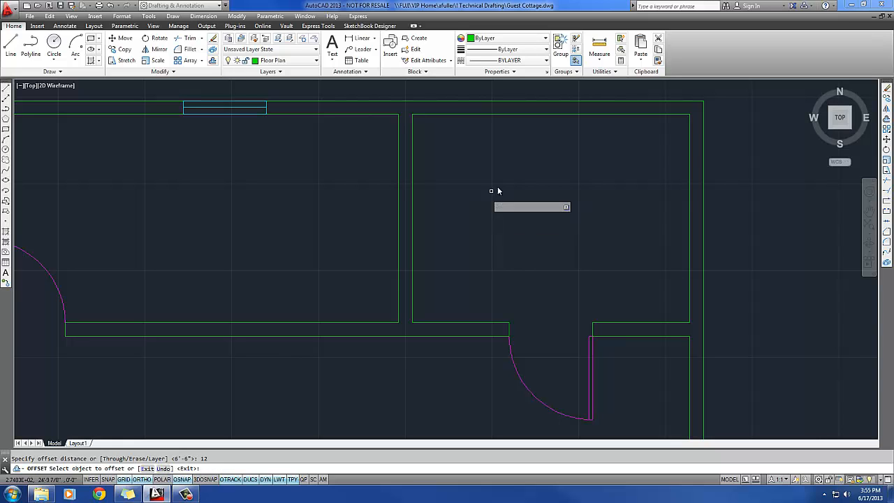
left_click(518, 114)
left_click(520, 140)
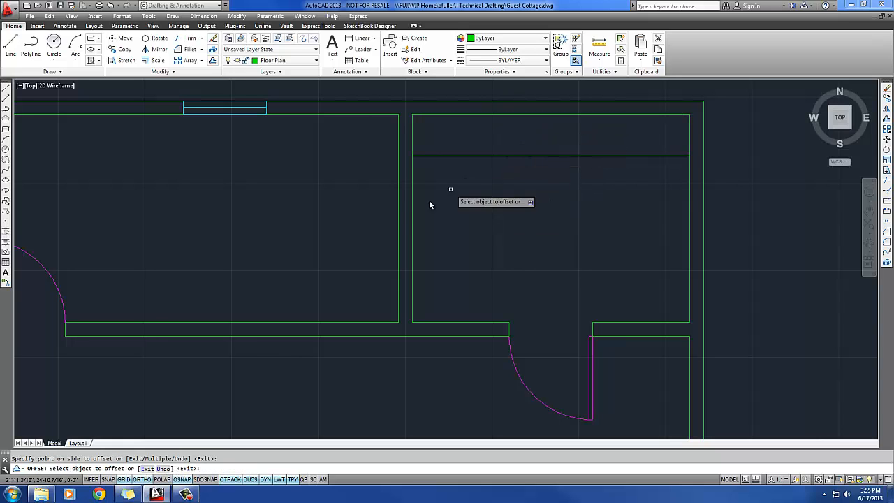
left_click(411, 210)
left_click(489, 223)
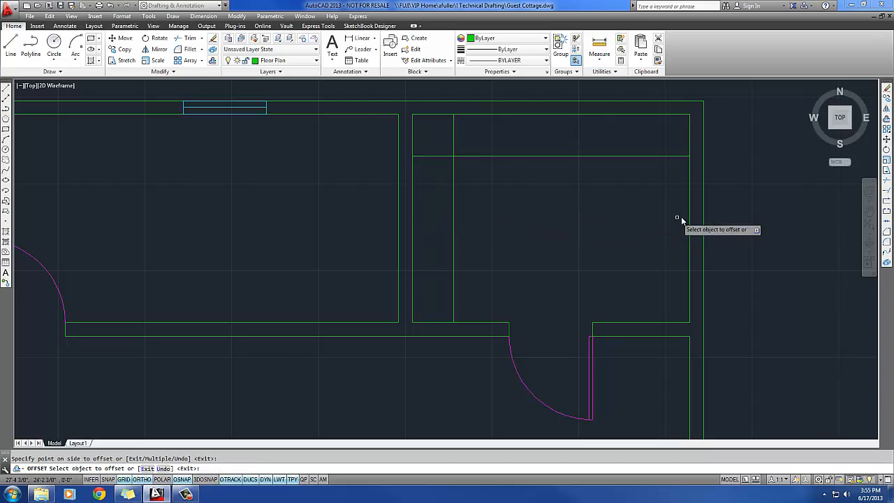
left_click(688, 219)
left_click(631, 220)
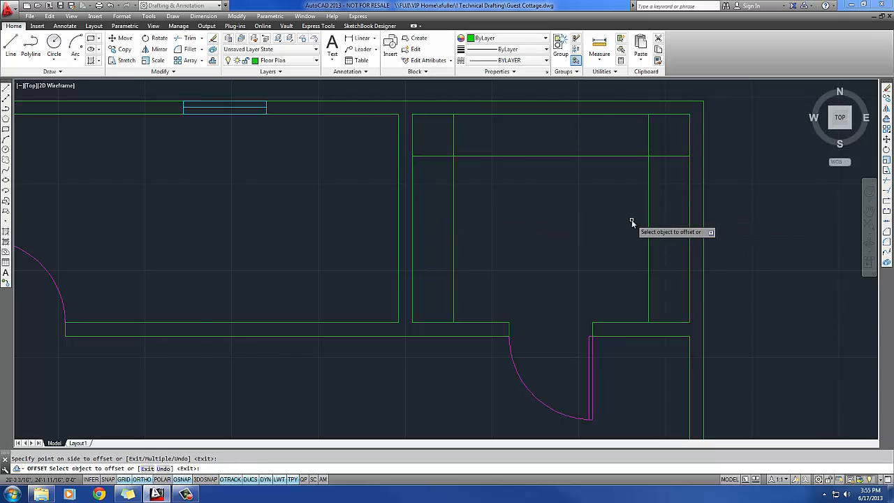
key("Return")
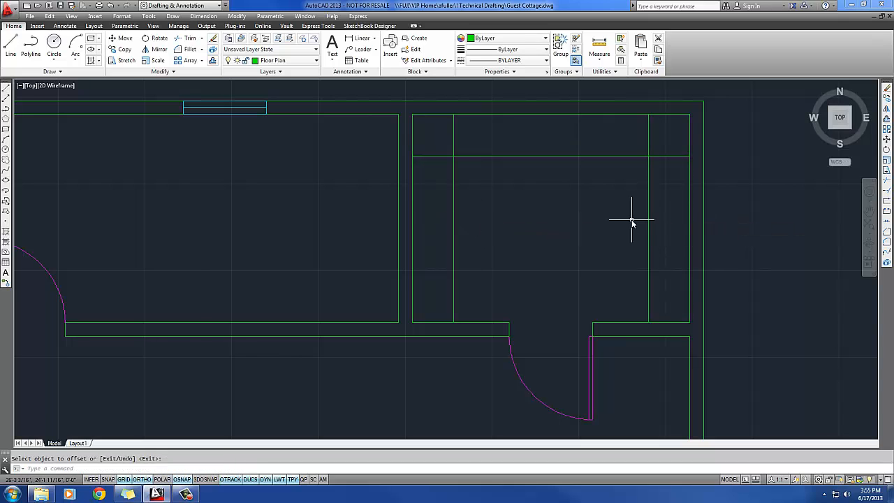
Make Clothes Rod the current layer.
left_click(299, 62)
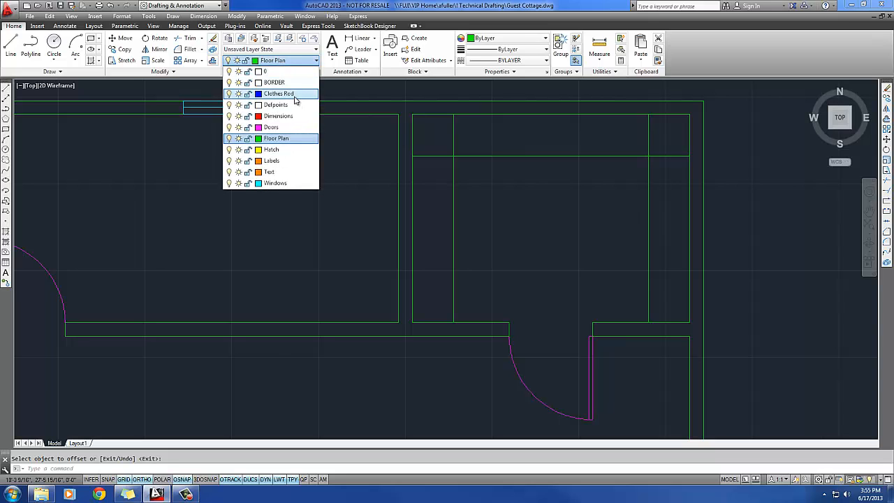
left_click(298, 94)
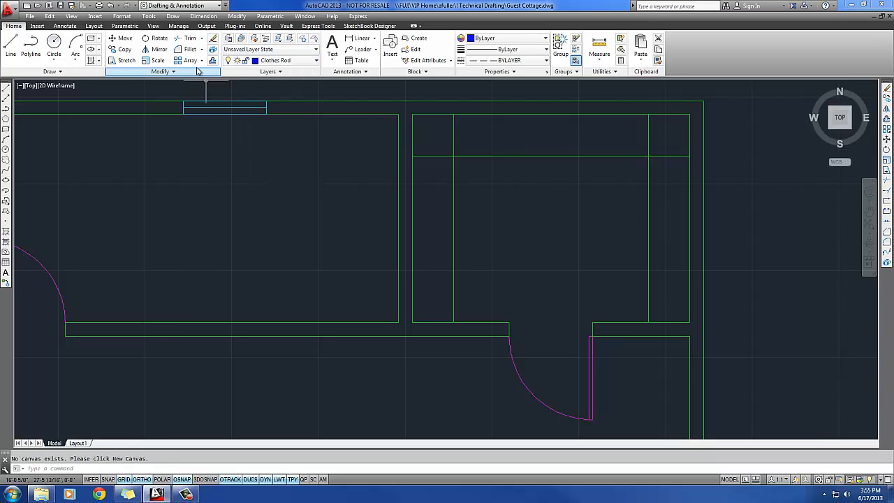
Try to offset the closet's left inner wall line 10 inches inward, and undo the offset.
left_click(213, 61)
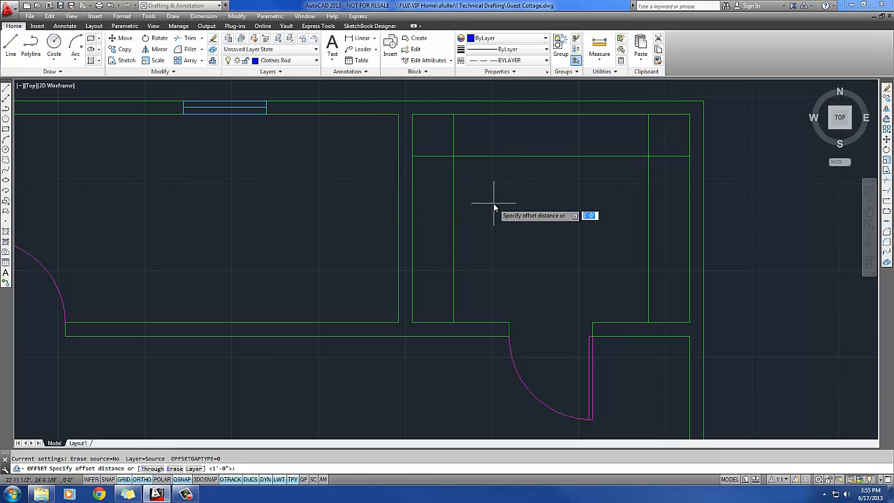
type("10")
key("Return")
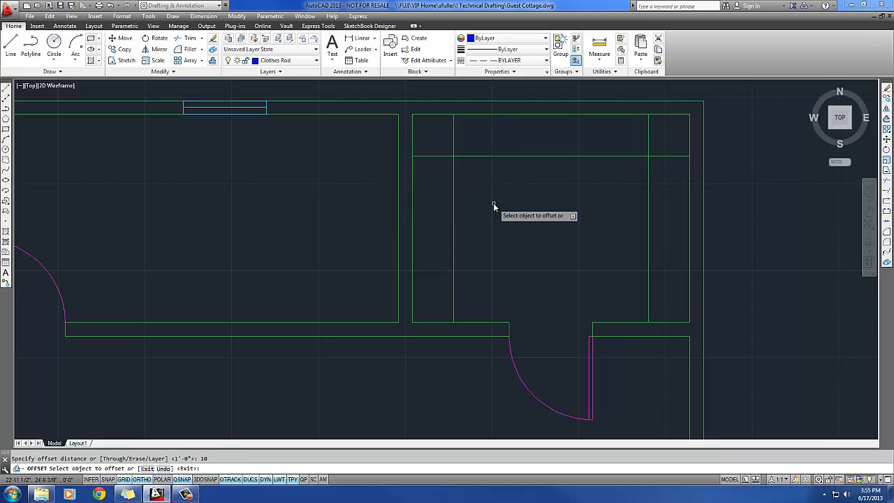
left_click(412, 217)
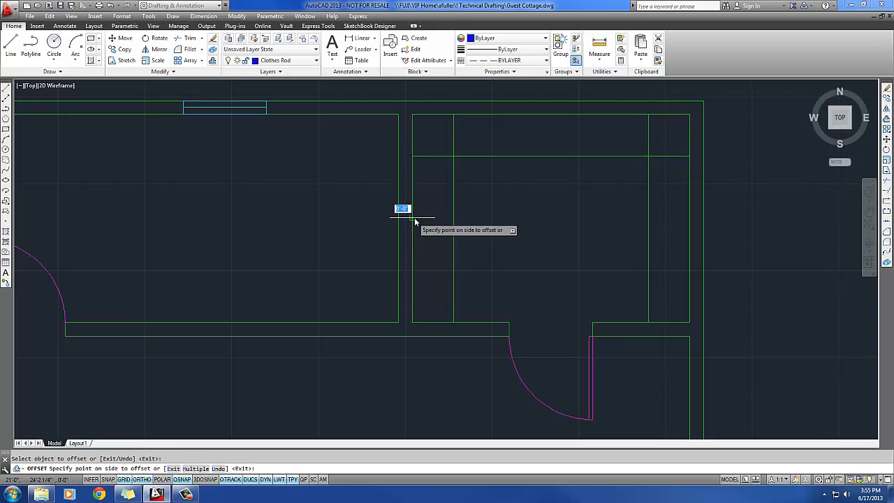
left_click(474, 222)
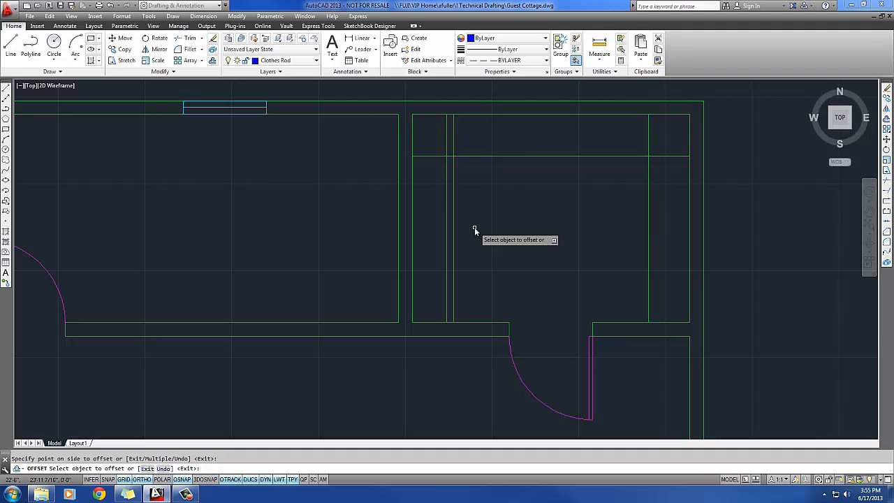
key("Return")
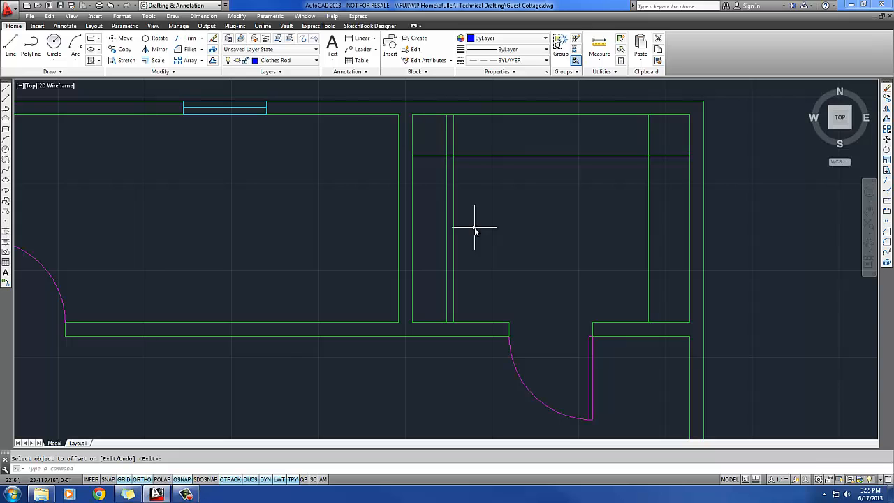
type("u")
key("Return")
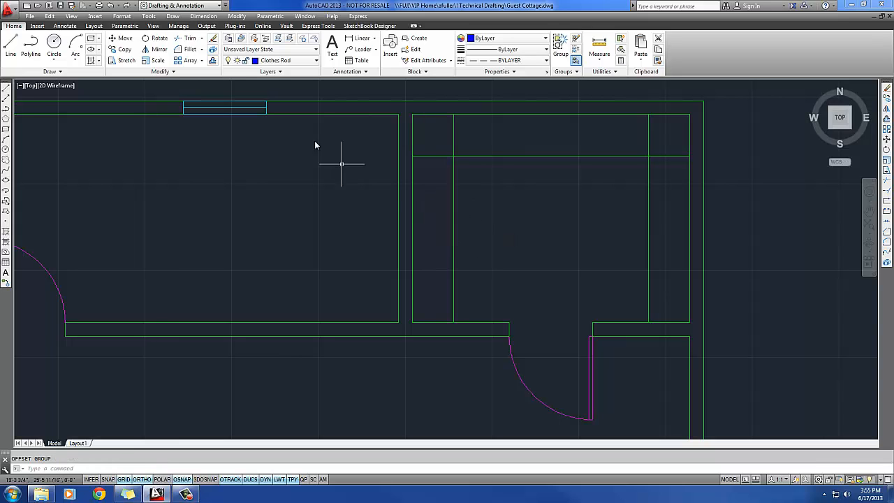
Start an Offset and set its layer option to Current for the offset objects.
left_click(213, 60)
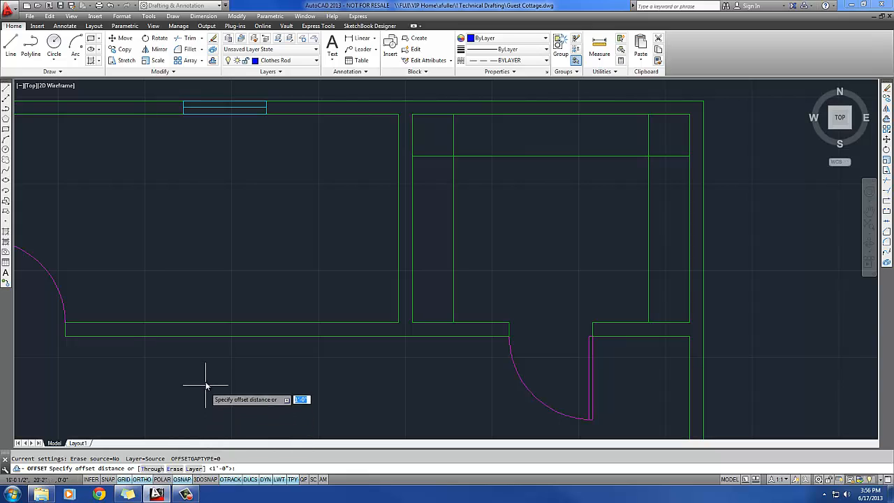
key("Down")
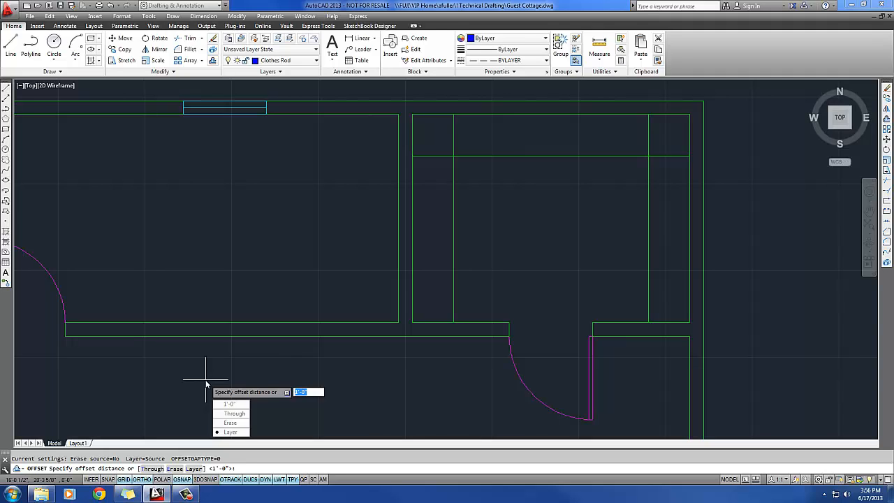
key("Return")
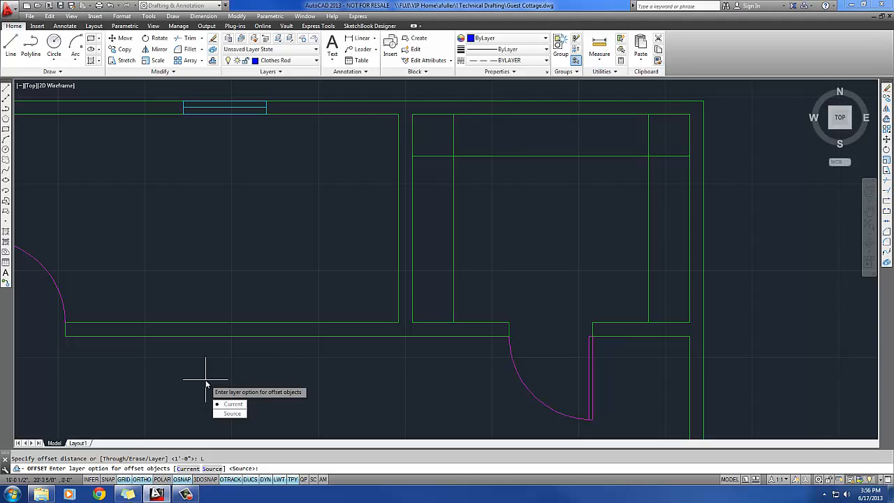
type("c")
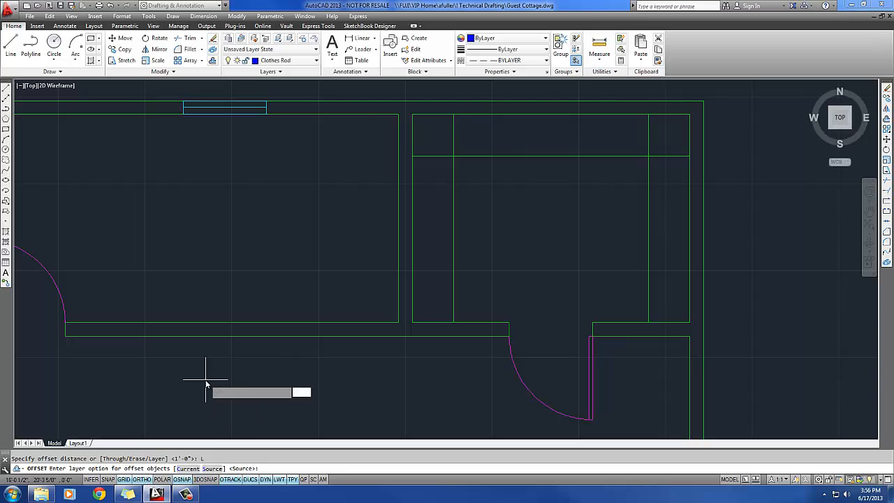
key("Return")
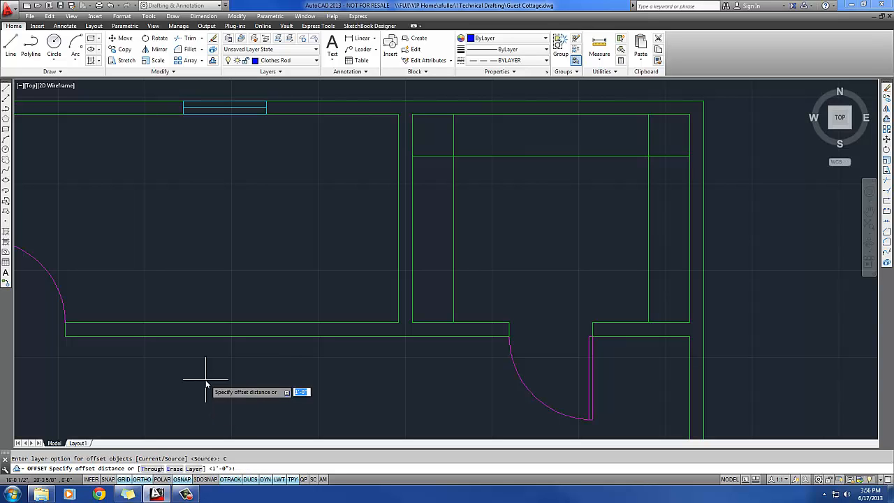
Offset the closet's left, upper and right inner wall lines 10 inches inward as clothes rods.
type("10")
key("Return")
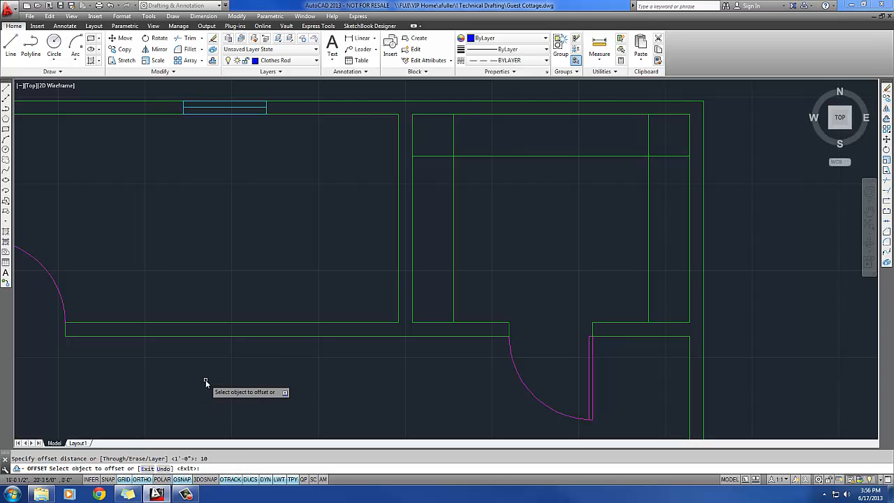
left_click(412, 248)
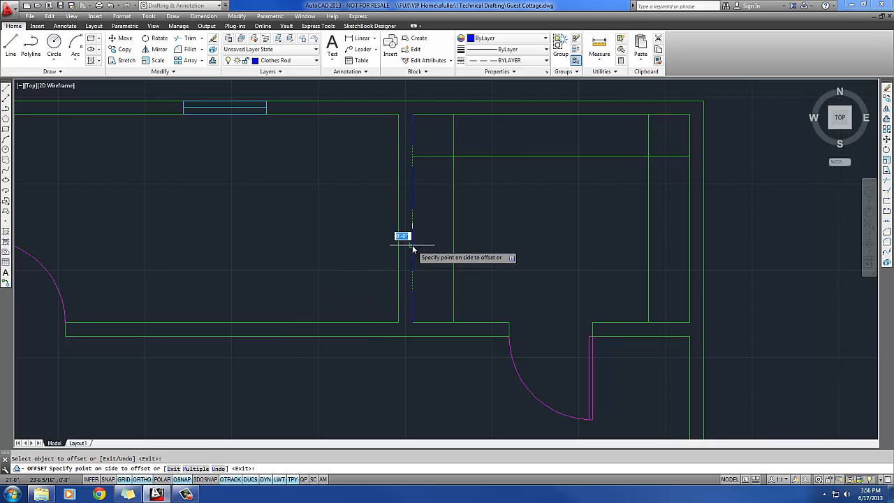
left_click(476, 246)
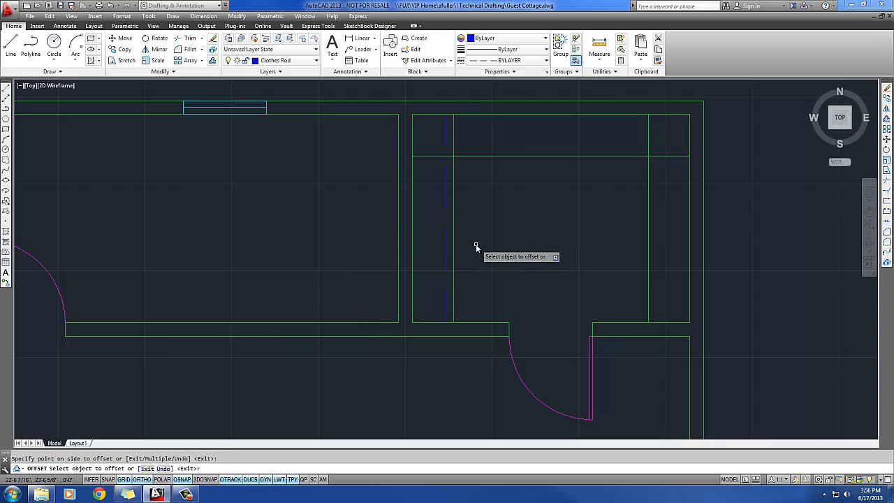
left_click(553, 114)
left_click(544, 180)
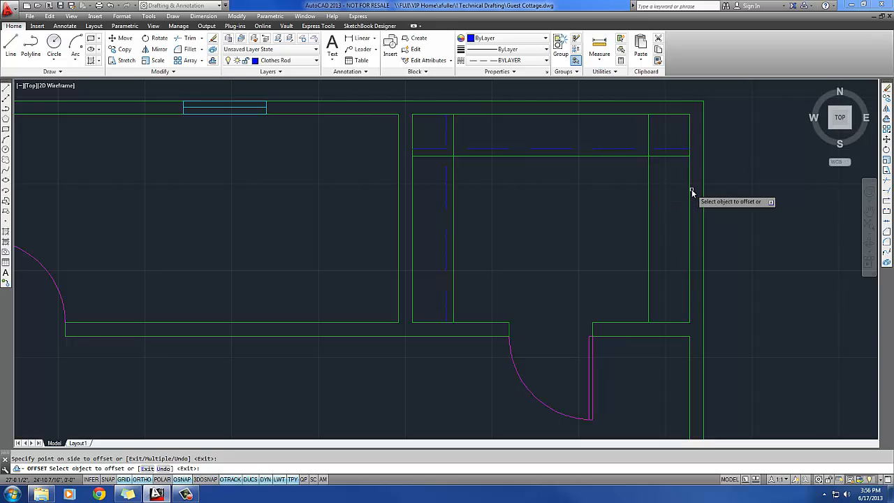
left_click(690, 189)
left_click(656, 190)
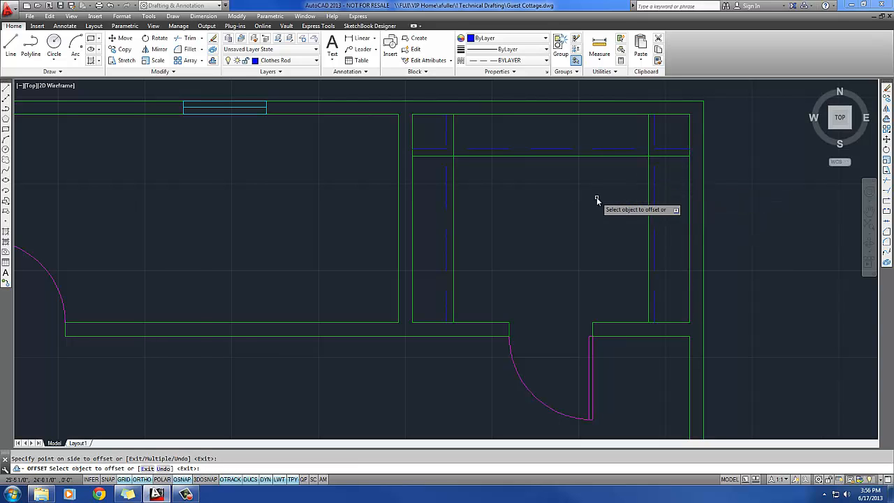
key("Return")
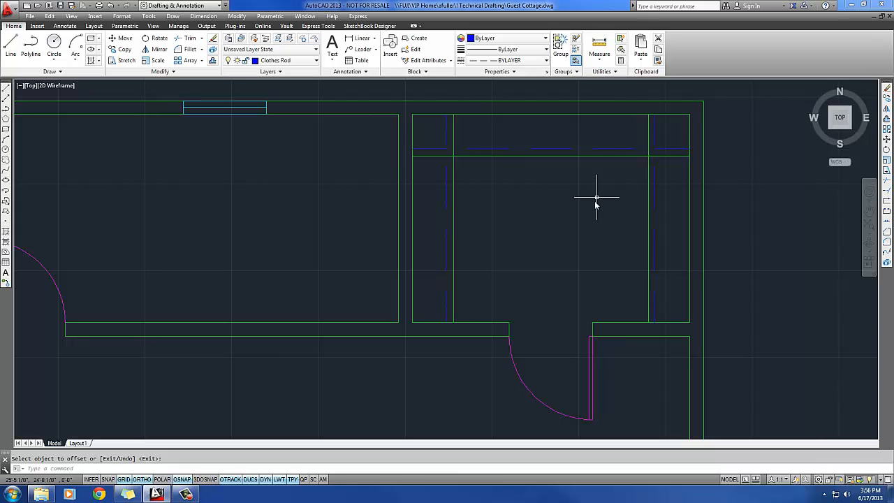
Make Text the current layer.
mouse_move(579, 227)
middle_mouse_down()
mouse_move(563, 232)
mouse_move(552, 219)
mouse_move(526, 252)
mouse_move(504, 254)
middle_mouse_up()
scroll(487, 286, "down", 2)
mouse_move(487, 287)
middle_mouse_down()
mouse_move(574, 165)
mouse_move(582, 160)
mouse_move(592, 174)
middle_mouse_up()
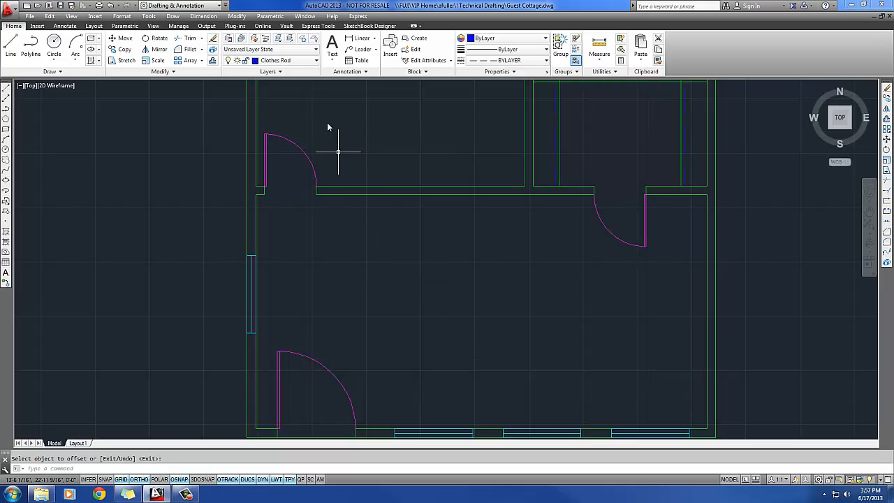
left_click(300, 61)
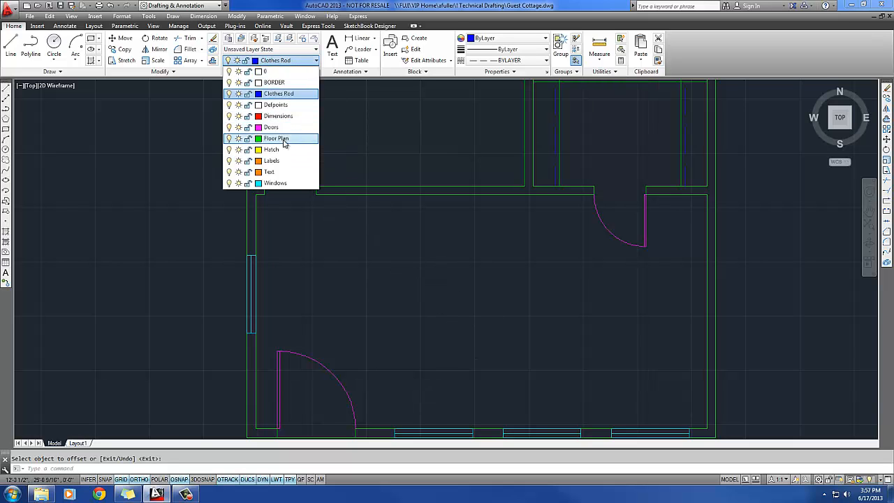
left_click(279, 172)
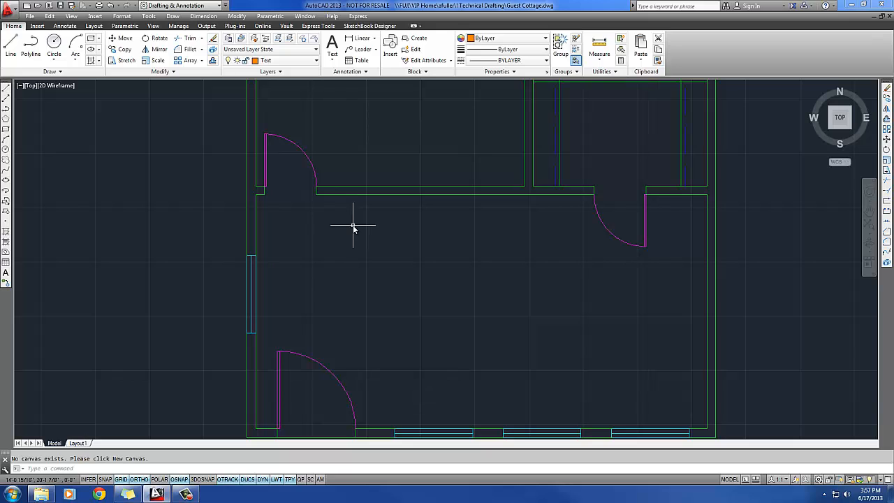
left_click(331, 62)
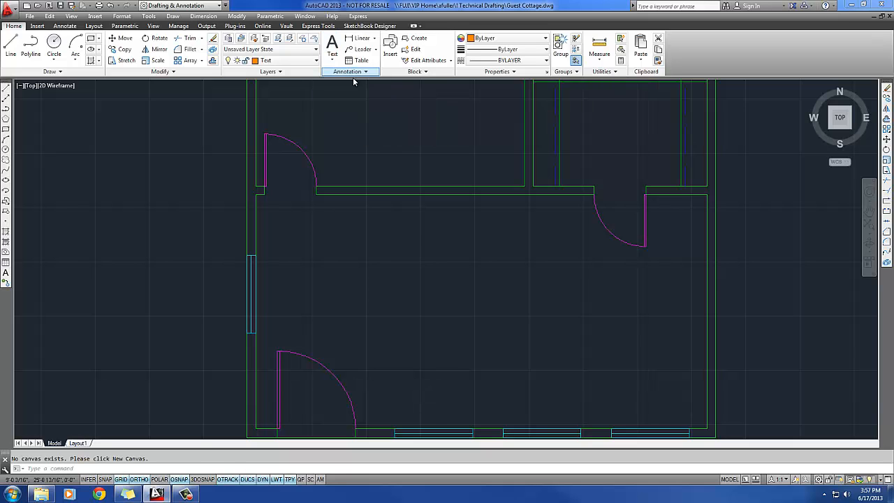
left_click(407, 360)
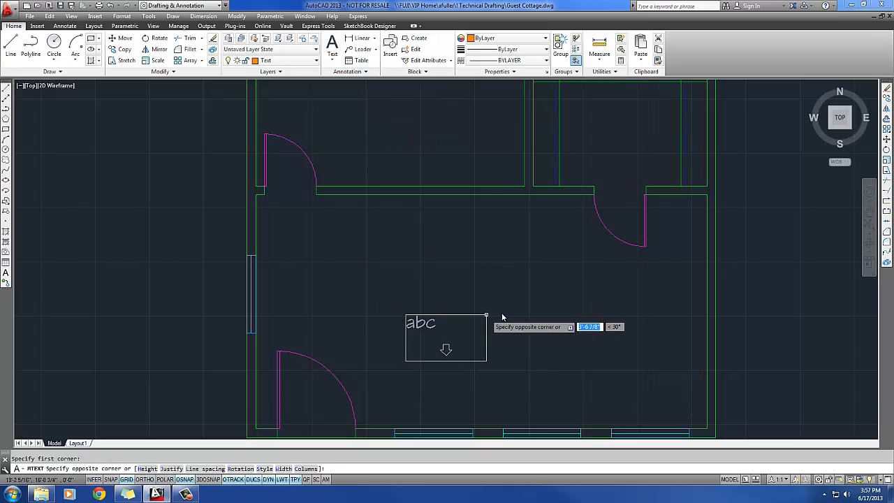
left_click(544, 315)
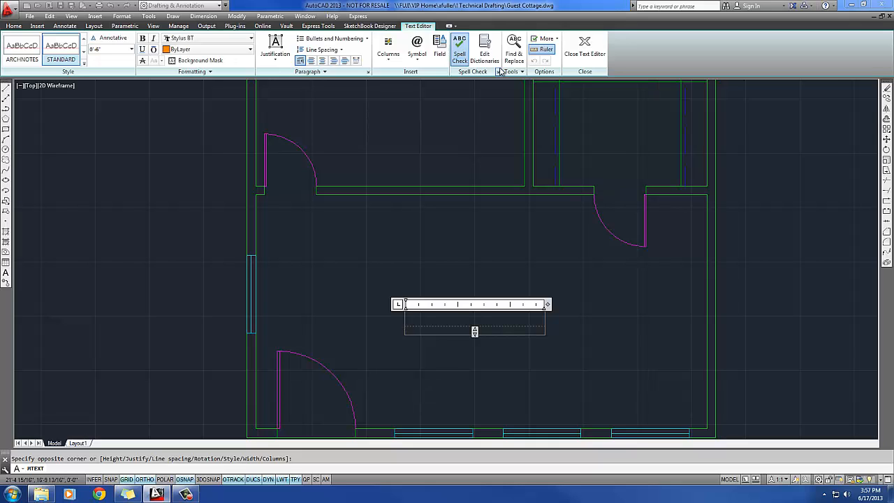
key("Escape")
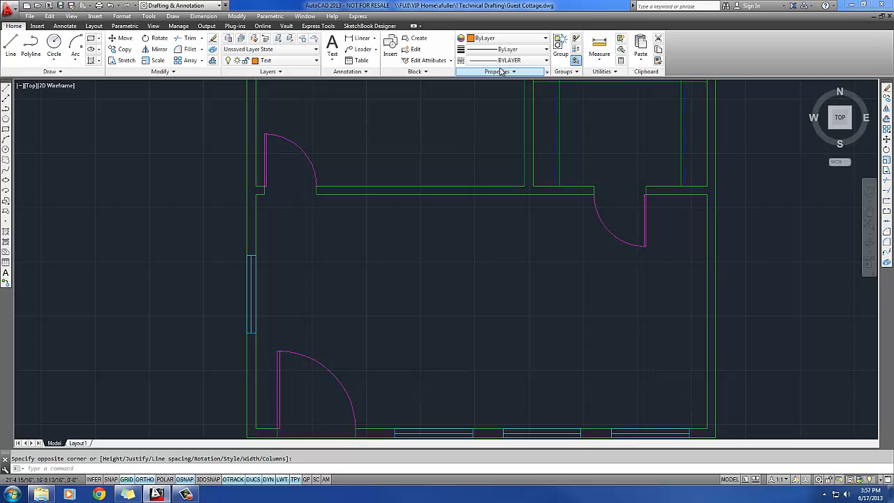
Place the single-line text LIVING/SLEEPING in the lower part of the main room, with height 6 and rotation 0.
left_click(332, 57)
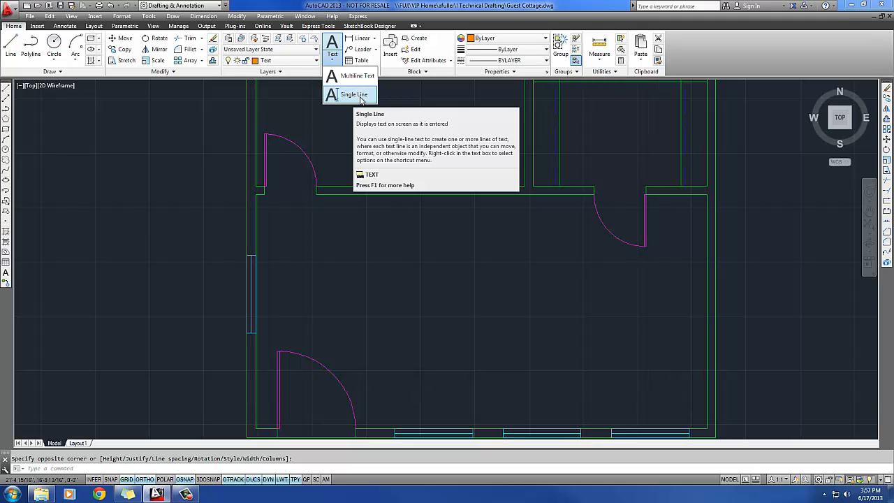
left_click(360, 98)
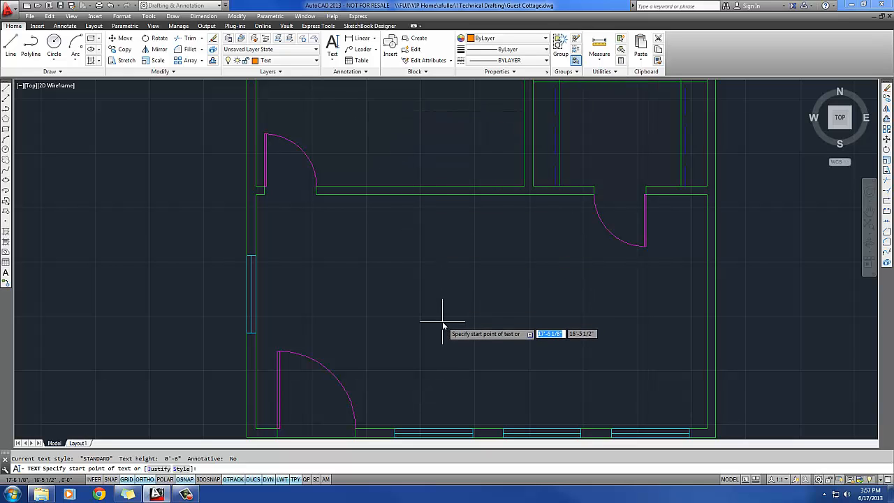
left_click(442, 380)
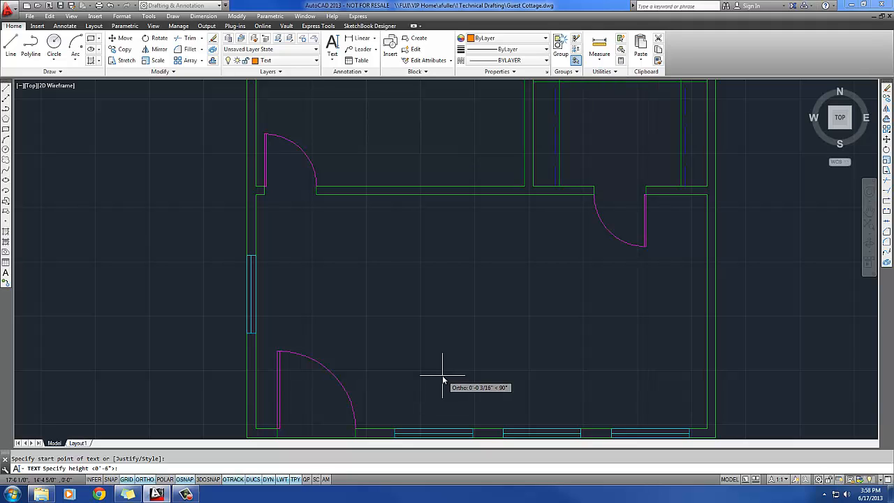
type("6")
key("Return")
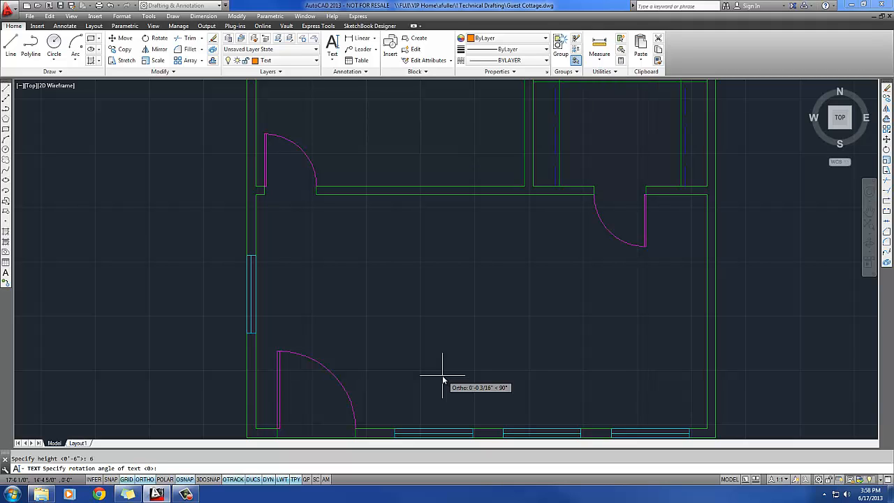
key("Return")
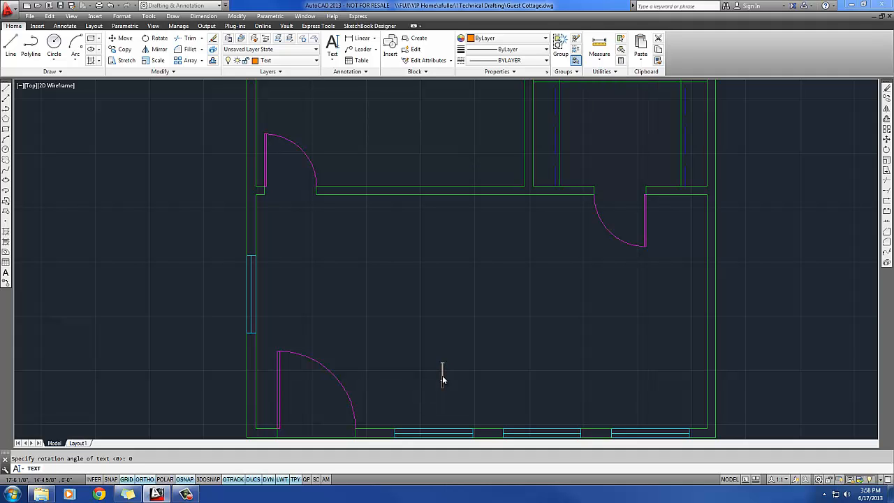
type("LIVING/")
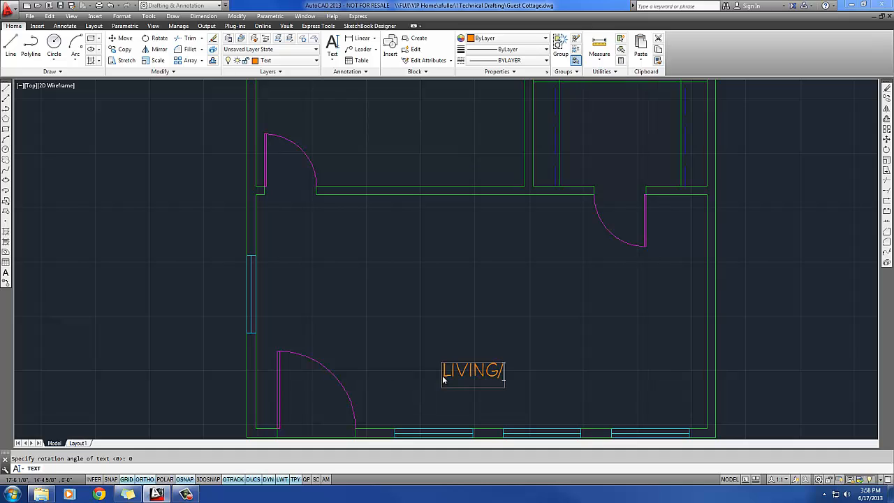
type("SLEEPING")
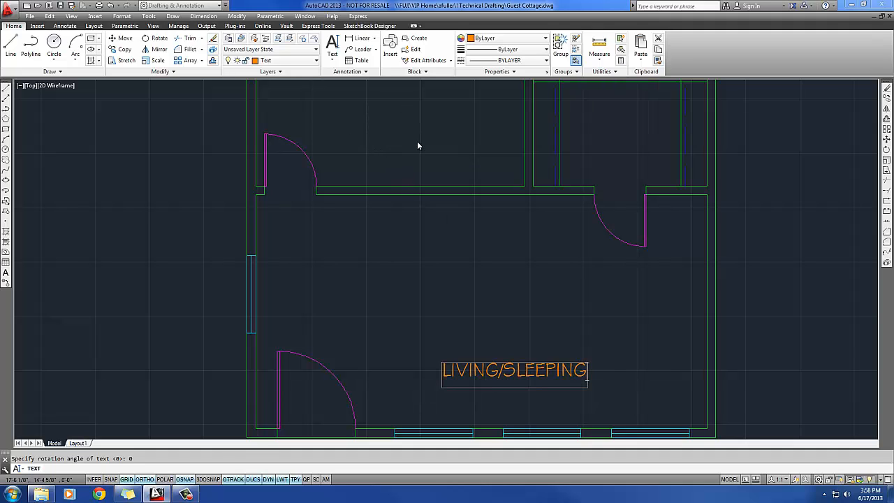
Add the single-line labels BATH in the bathroom and CLOSET in the closet, and finish the text command.
left_click(354, 150)
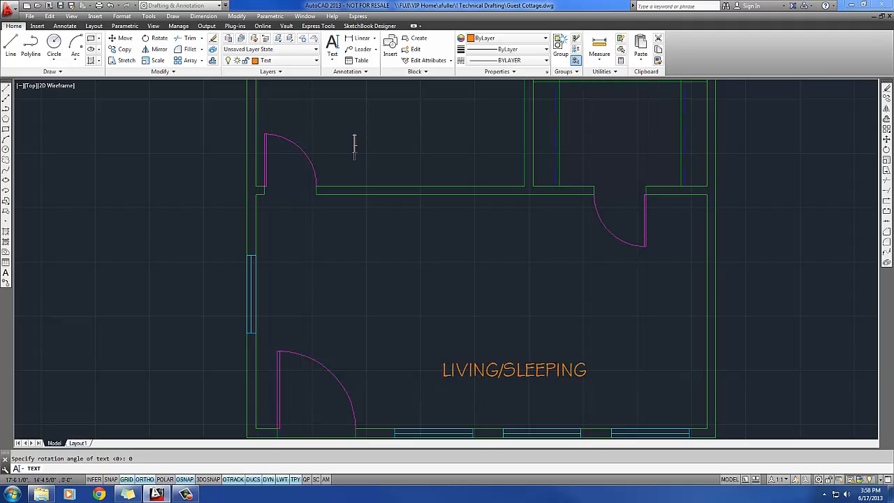
type("BSA")
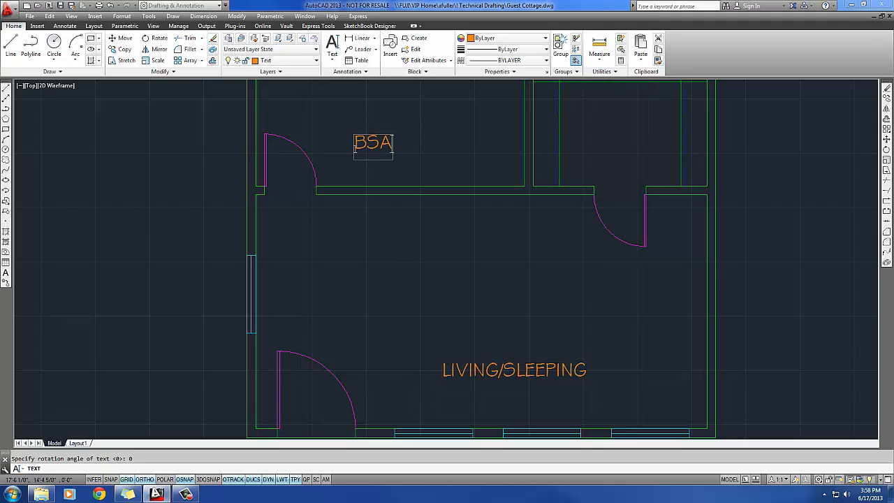
key("BackSpace")
key("BackSpace")
type("ATH")
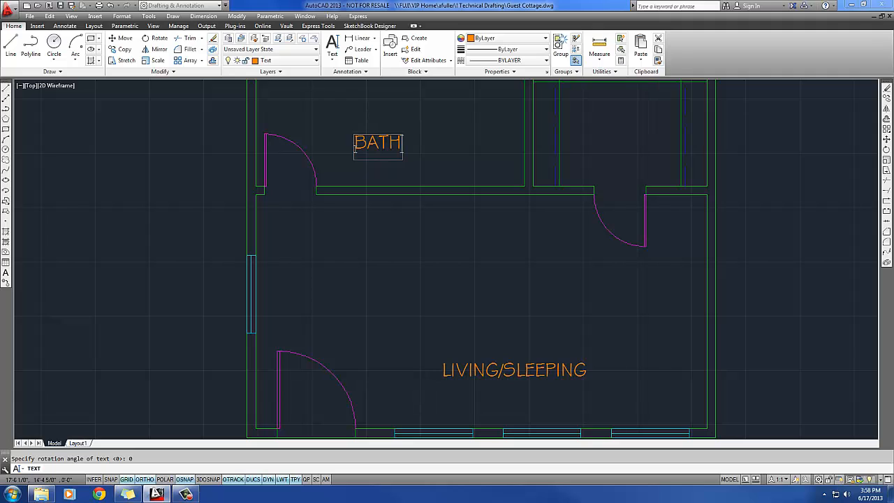
left_click(579, 102)
type("CLOSET")
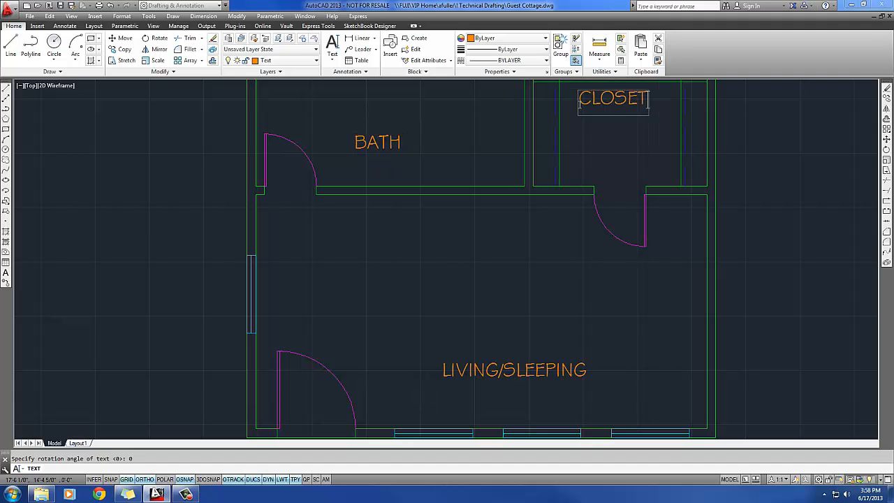
key("Return")
key("Return")
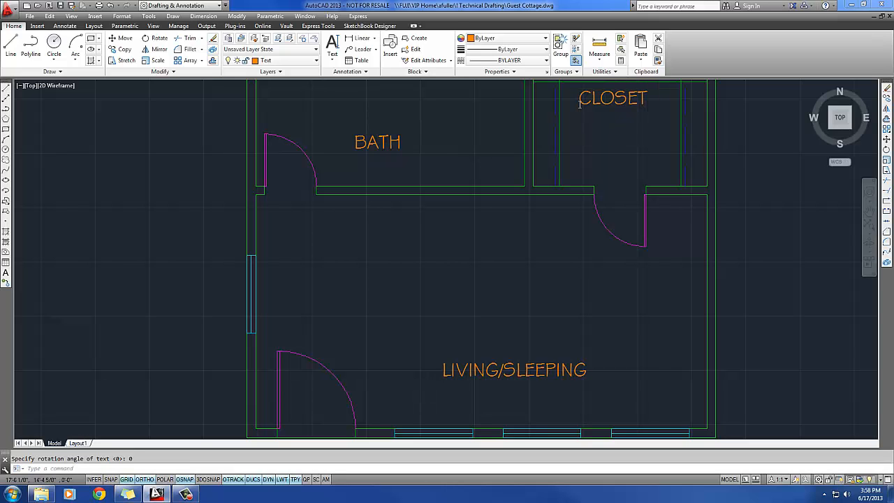
Place single-line text 3 with 0 on the line below inside the entry door swing, with height 4 and rotation 0.
middle_click_drag(552, 175, 558, 174)
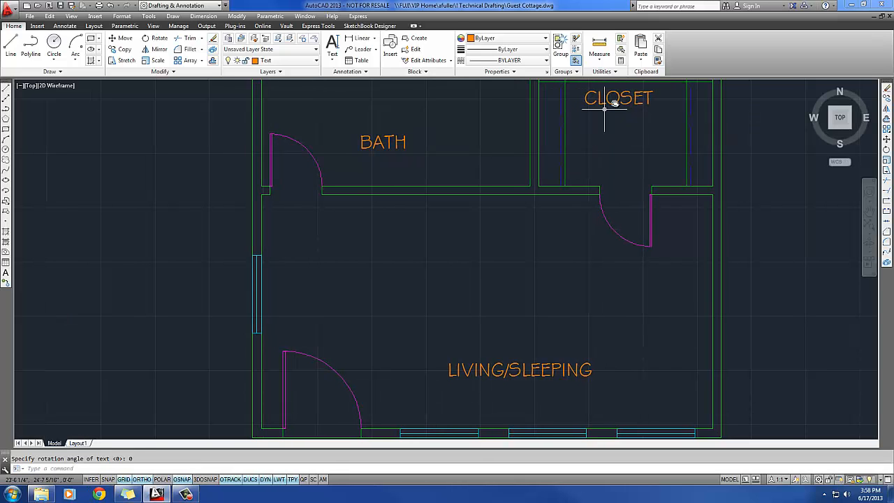
middle_click_drag(503, 231, 510, 231)
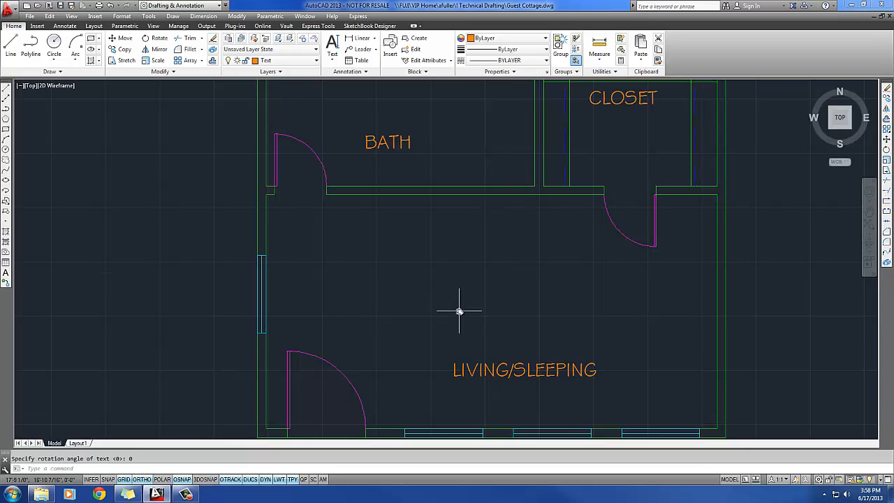
middle_click_drag(458, 309, 578, 204)
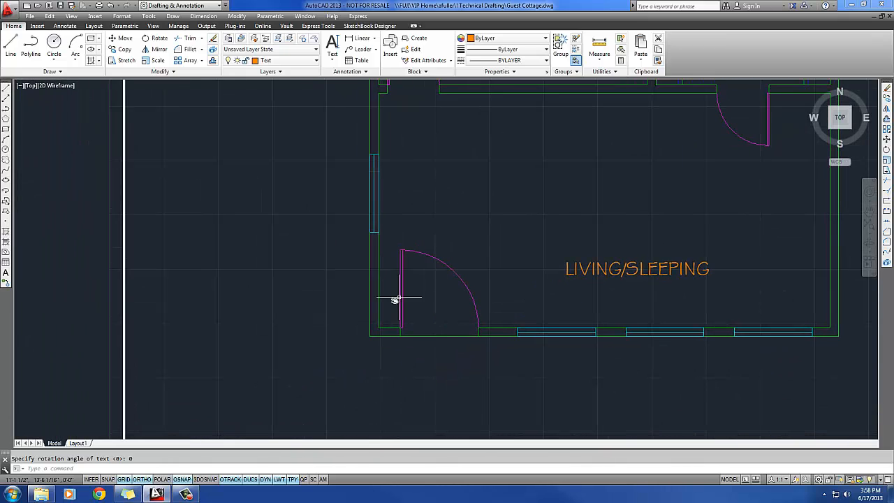
scroll(395, 300, "up", 2)
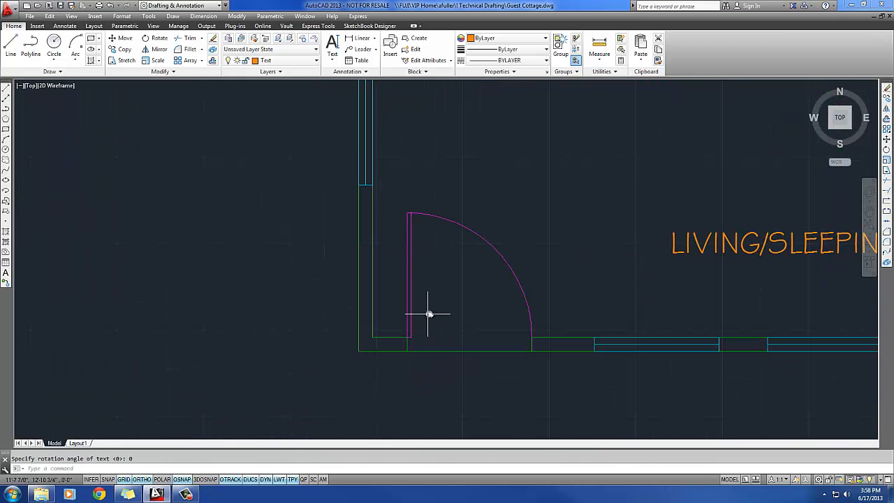
left_click(332, 61)
left_click(343, 93)
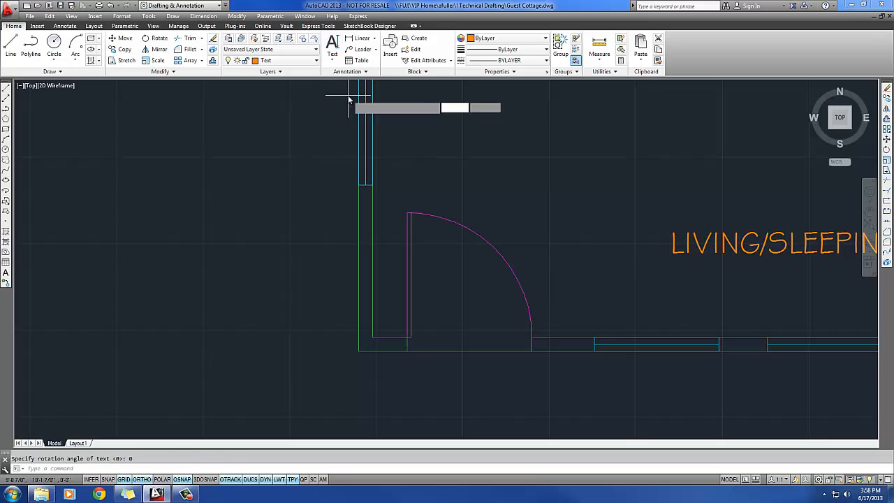
left_click(444, 303)
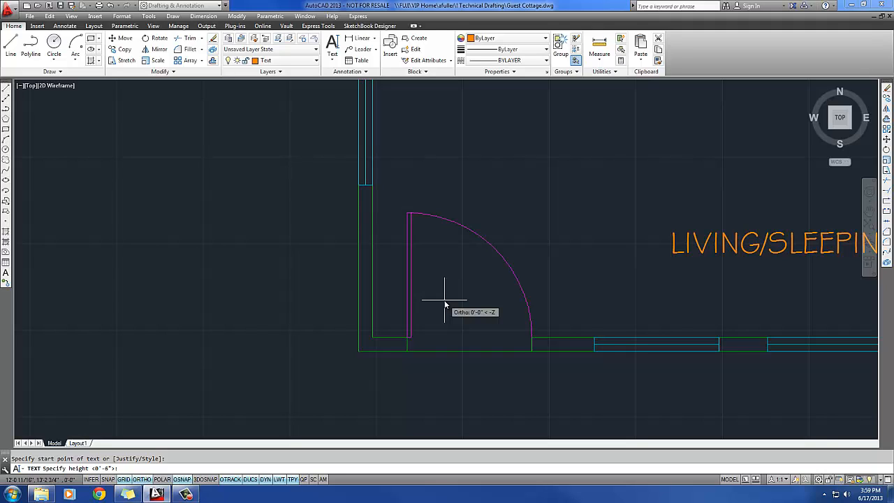
type("4")
key("Return")
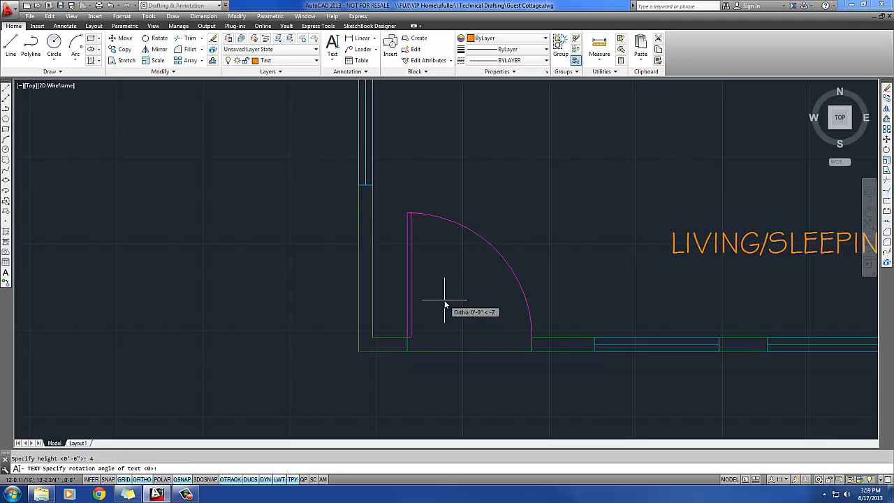
type("0")
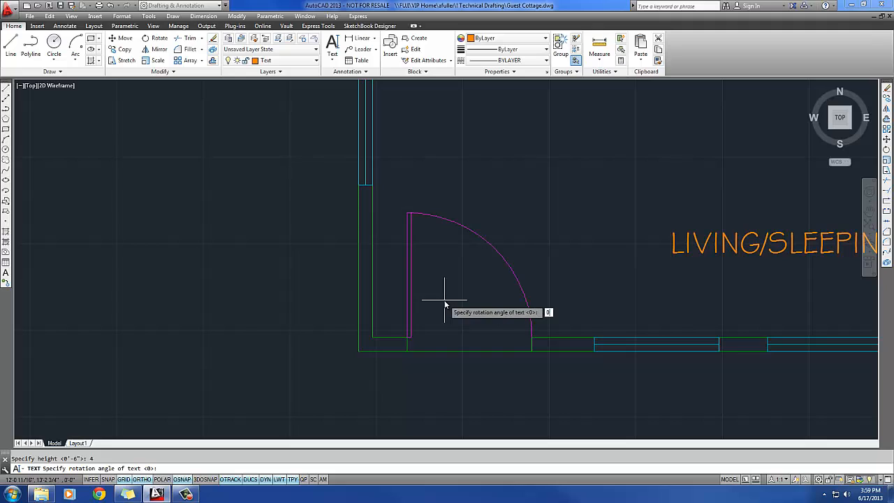
key("Return")
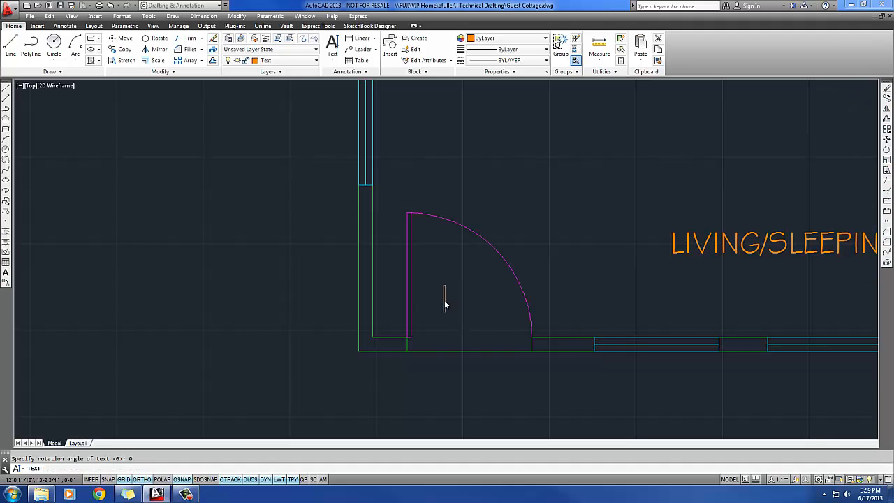
type("3")
key("Return")
type("0")
key("Return")
key("Return")
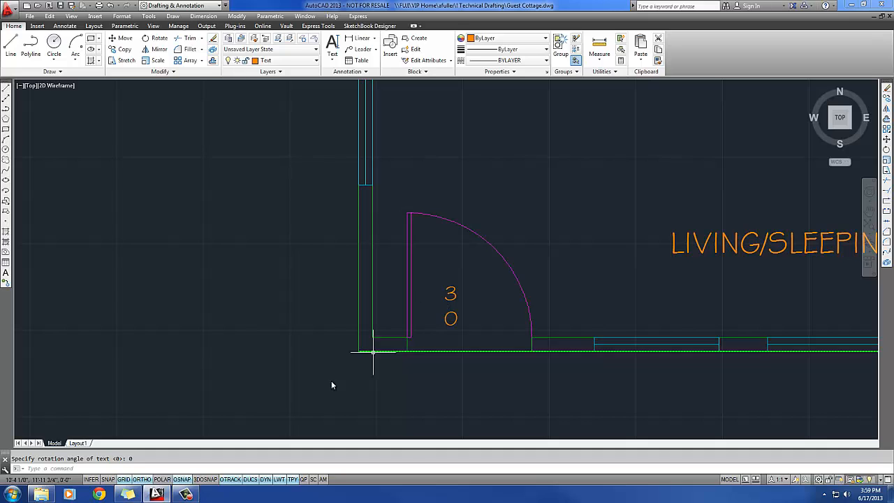
Turn Ortho off and move the entry door's 0 up beside the 3 as a superscript.
scroll(391, 352, "up", 2)
left_click(475, 302)
left_click(462, 316)
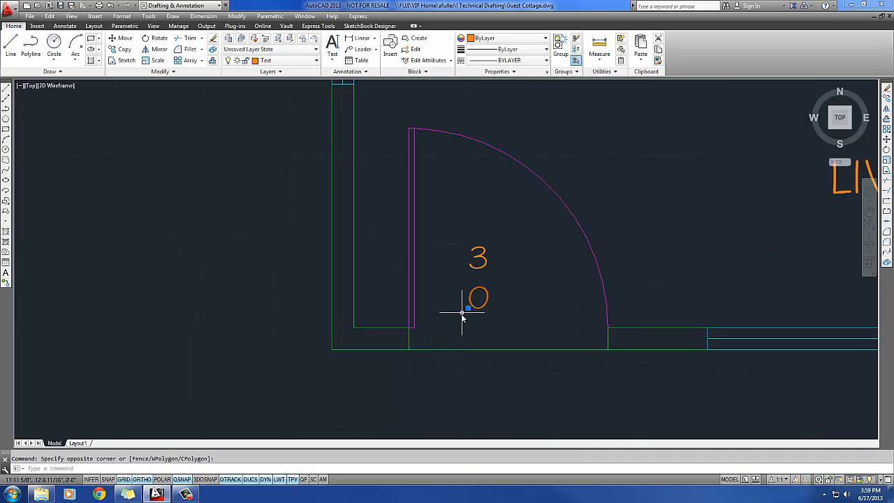
left_click(468, 308)
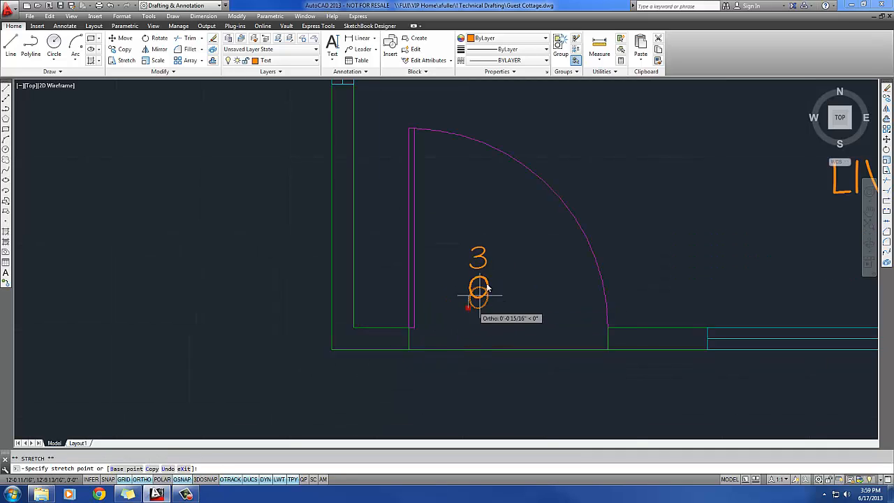
key("F8")
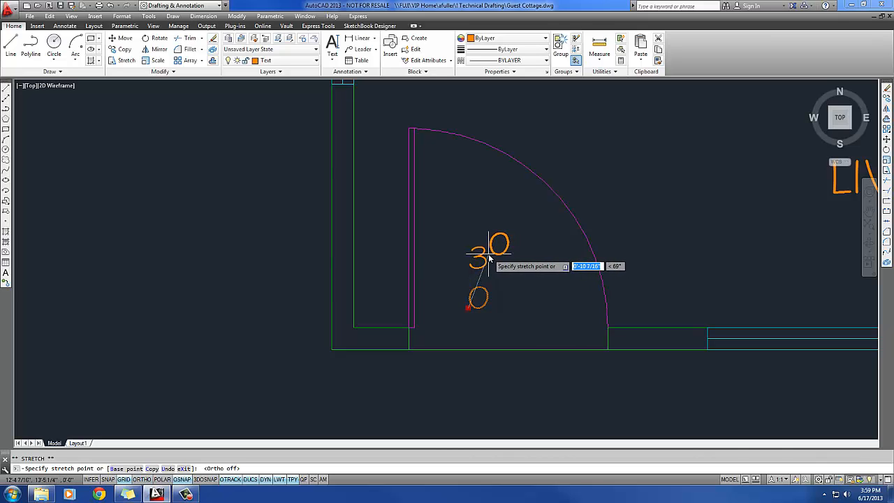
left_click(489, 259)
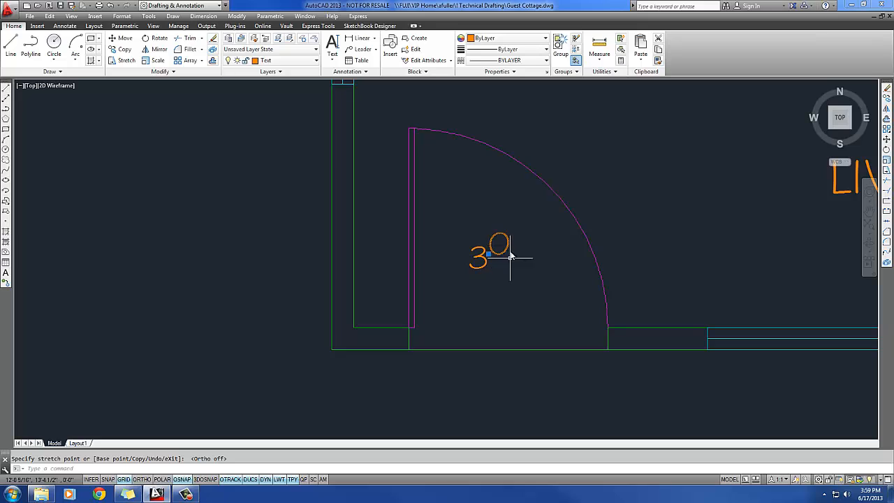
key("Escape")
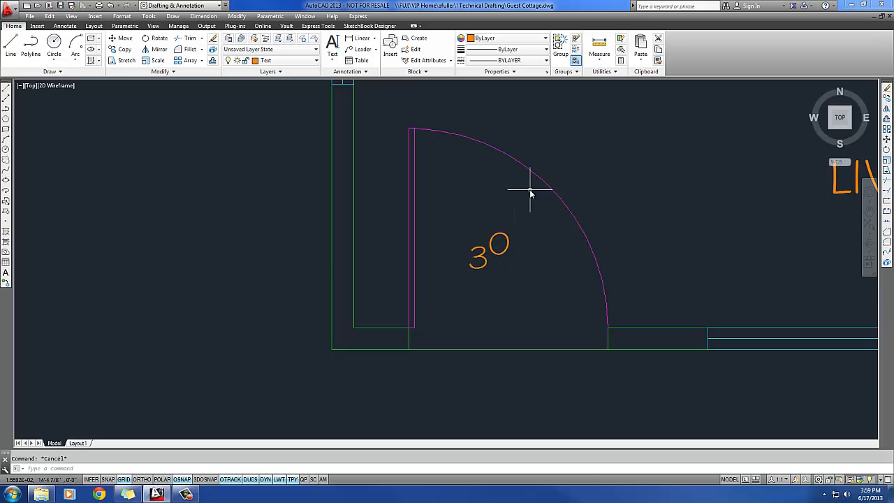
Place single-line text 2 with 0 on the line below inside the bathroom door swing, with height 4 and rotation 0.
scroll(529, 194, "down", 2)
middle_click_drag(518, 200, 479, 399)
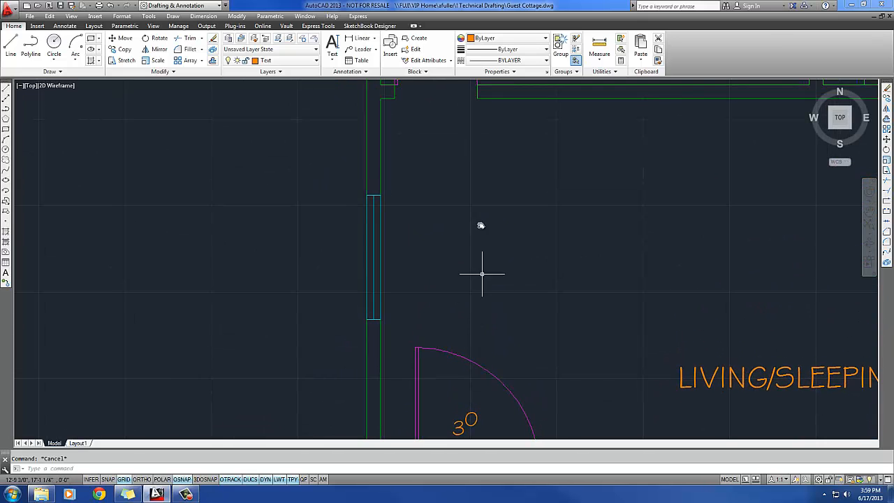
middle_click_drag(479, 203, 481, 331)
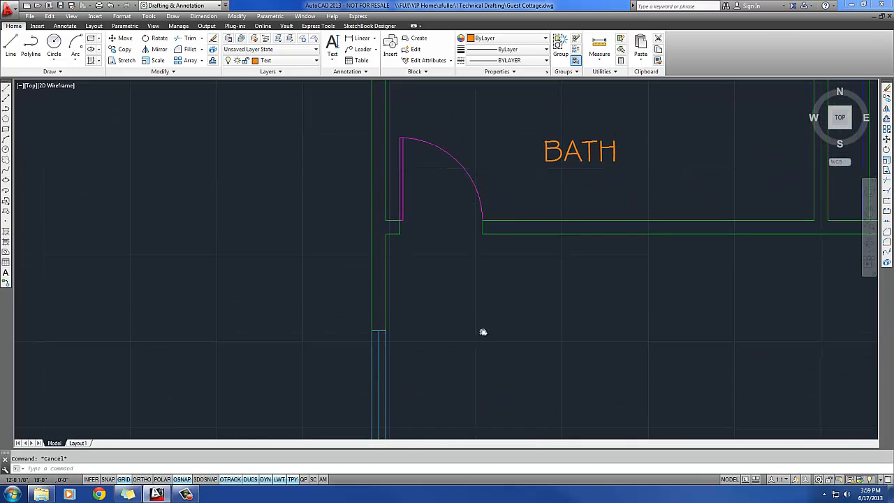
left_click(332, 44)
left_click(422, 187)
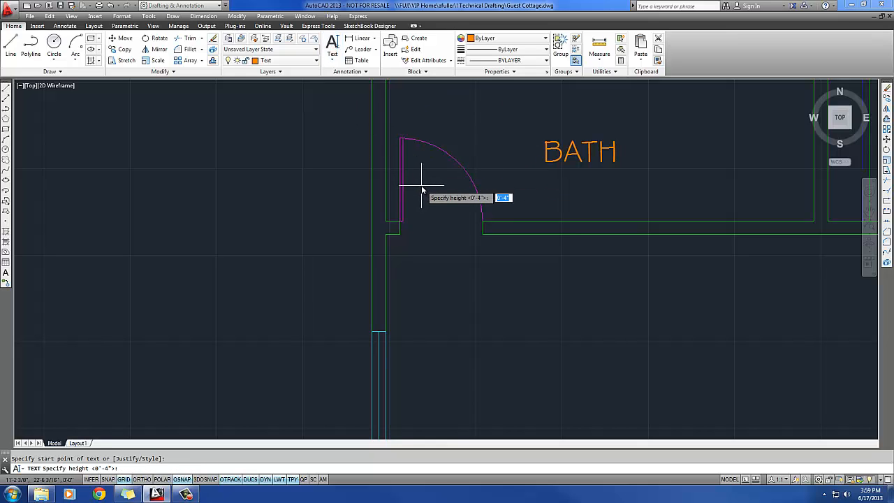
type("4")
key("Return")
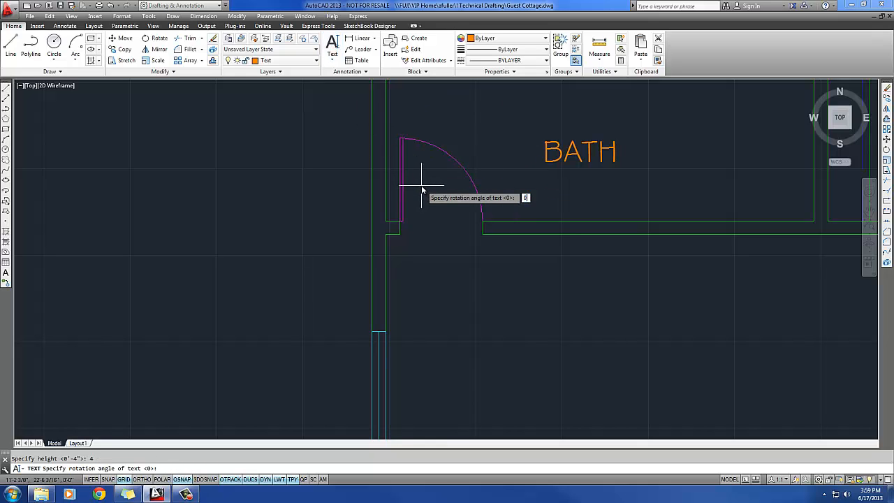
key("Return")
key("Return")
type("2")
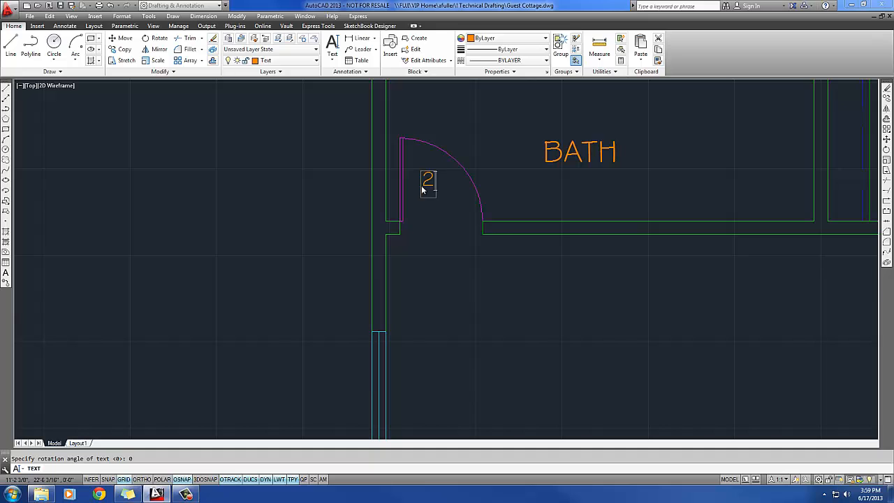
key("Return")
type("0")
key("Return")
key("Return")
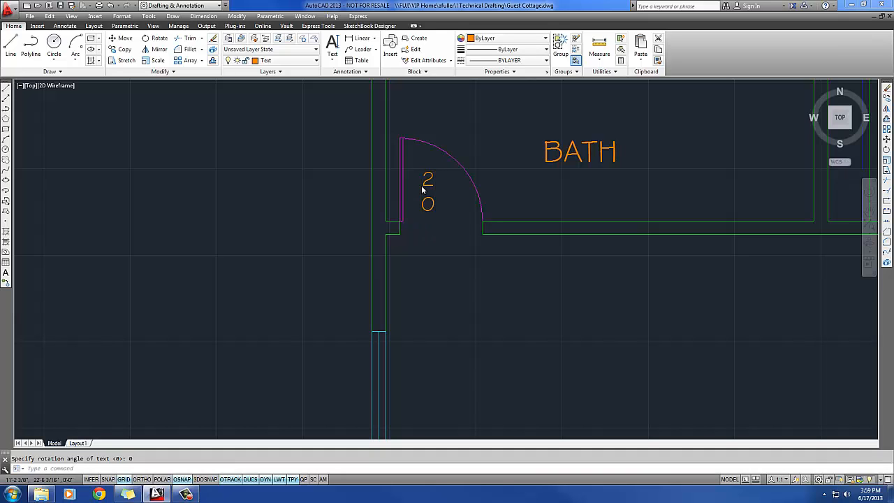
Move the bathroom door's 0 up beside the 2 as a superscript.
left_click(428, 203)
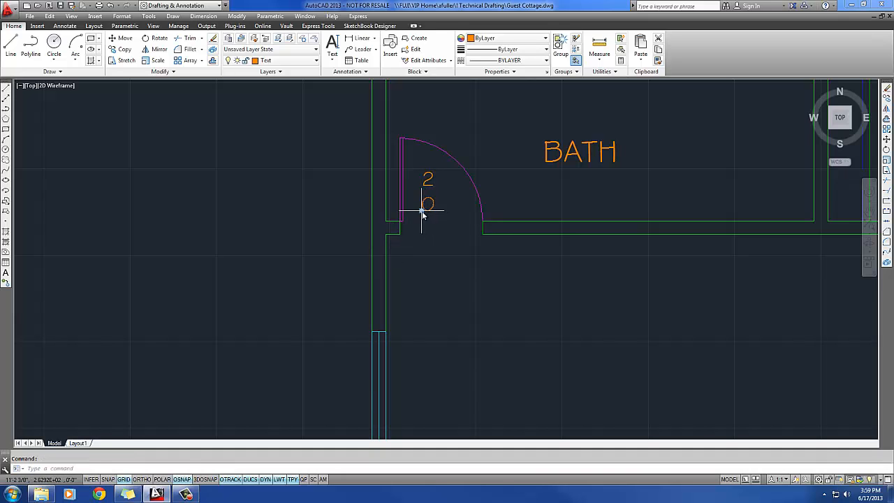
left_click(422, 209)
scroll(433, 190, "up", 5)
left_click(433, 170)
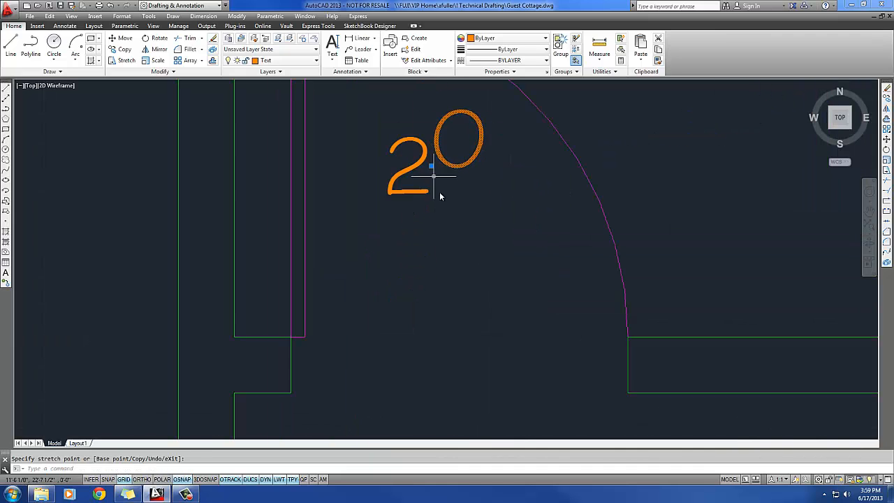
Copy the bathroom door's 2 with superscript 0 size label into the closet door swing.
scroll(436, 202, "down", 2)
middle_click_drag(438, 222, 432, 236)
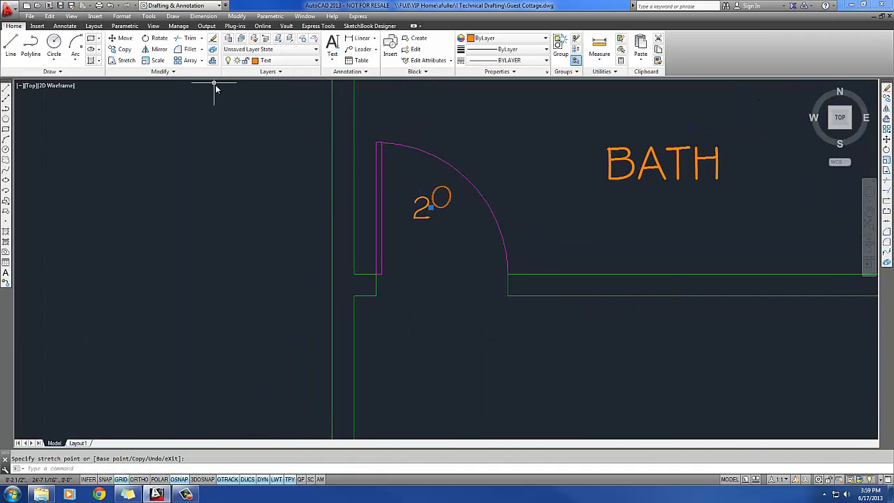
key("Escape")
left_click(120, 49)
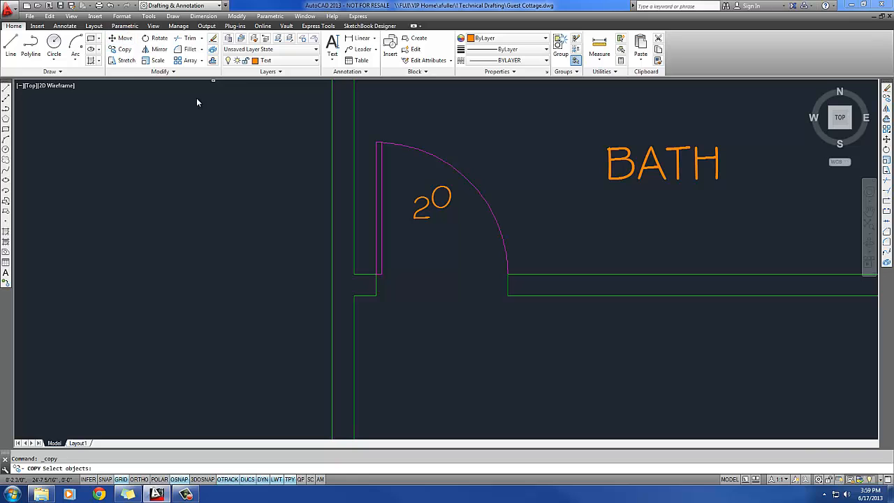
left_click(467, 236)
left_click(415, 193)
key("Return")
left_click(428, 211)
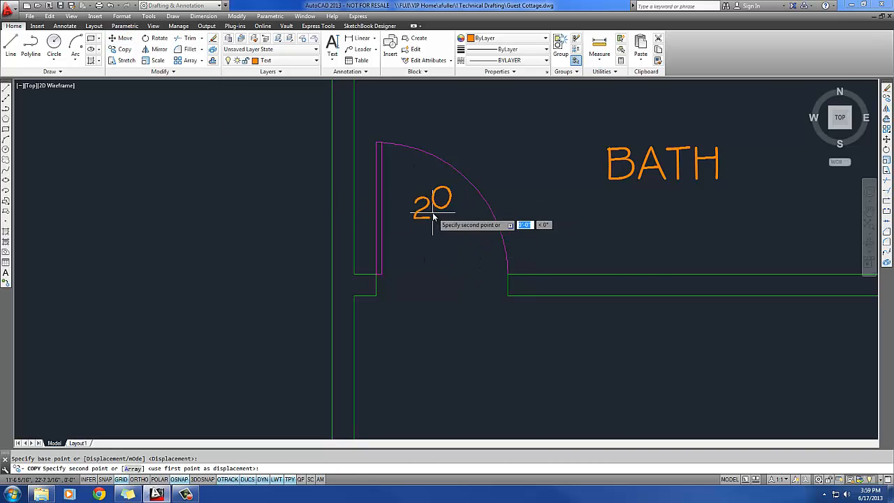
scroll(599, 304, "down", 2)
scroll(624, 313, "down", 2)
middle_click_drag(624, 313, 406, 275)
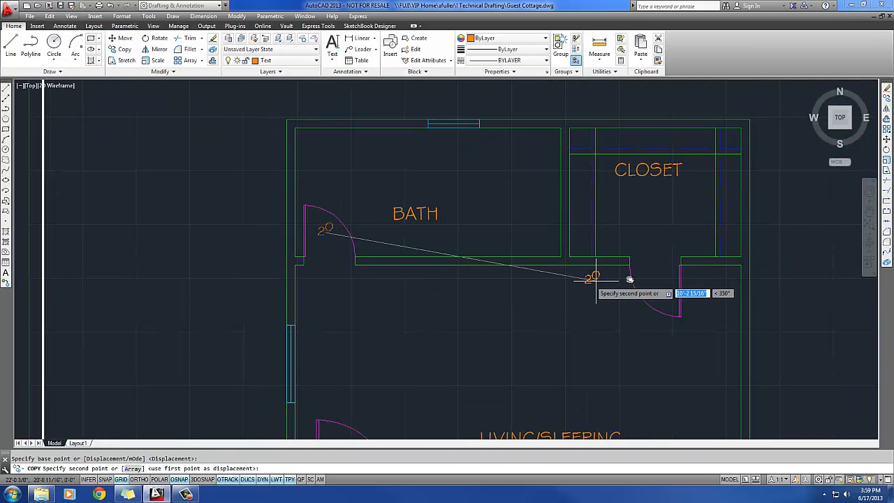
left_click(658, 282)
key("Escape")
mouse_move(499, 343)
middle_mouse_down()
mouse_move(497, 295)
mouse_move(488, 301)
middle_mouse_up()
scroll(496, 311, "down", 2)
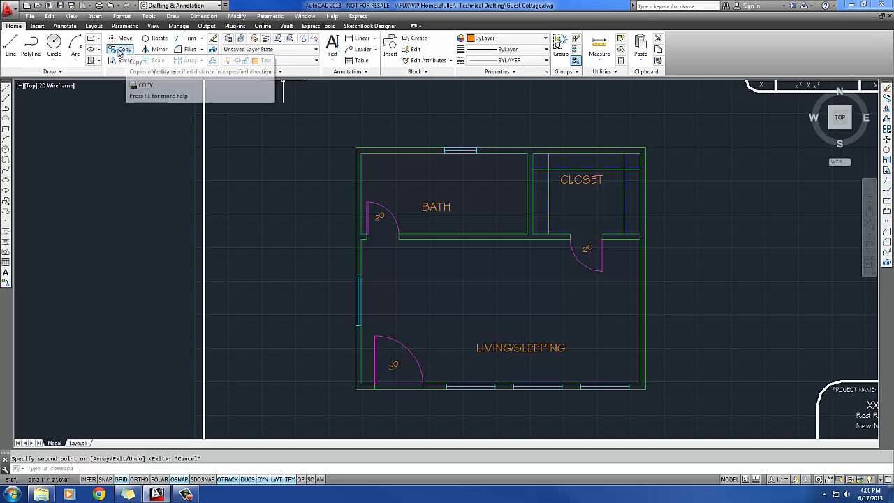
Draw a 9-inch diameter circle just outside the window in the living area's west wall.
left_click(54, 59)
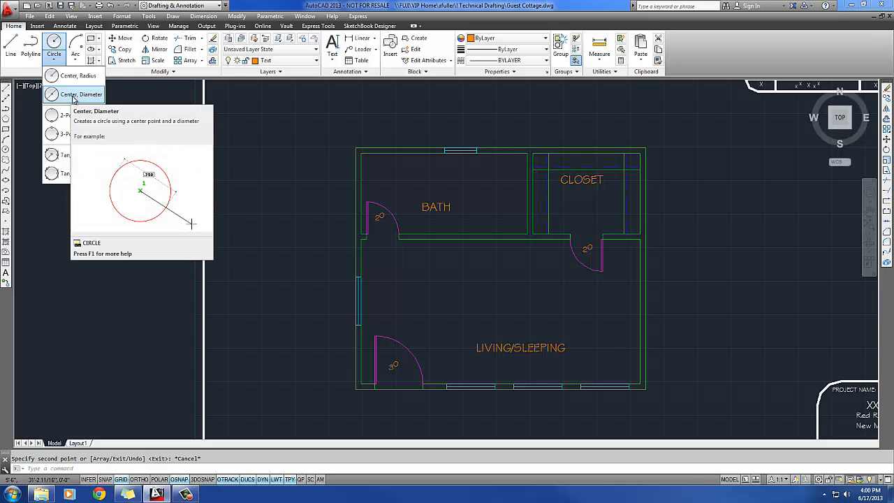
left_click(76, 96)
scroll(349, 305, "up", 5)
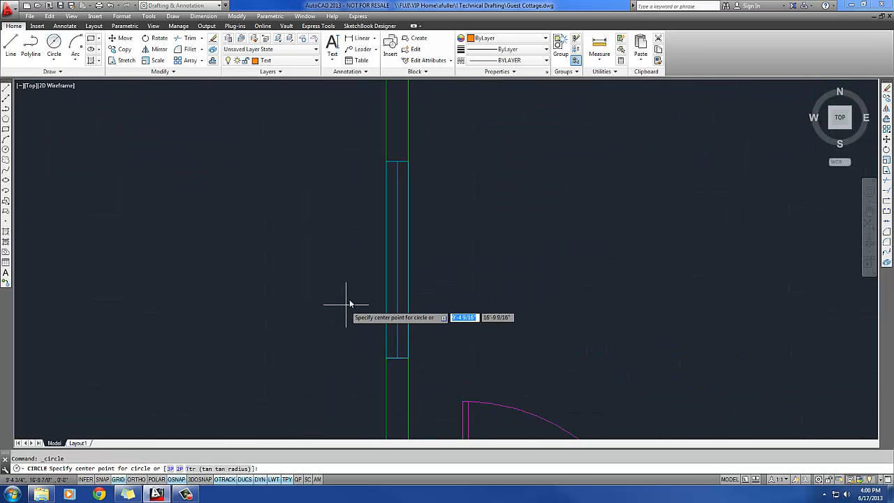
left_click(346, 259)
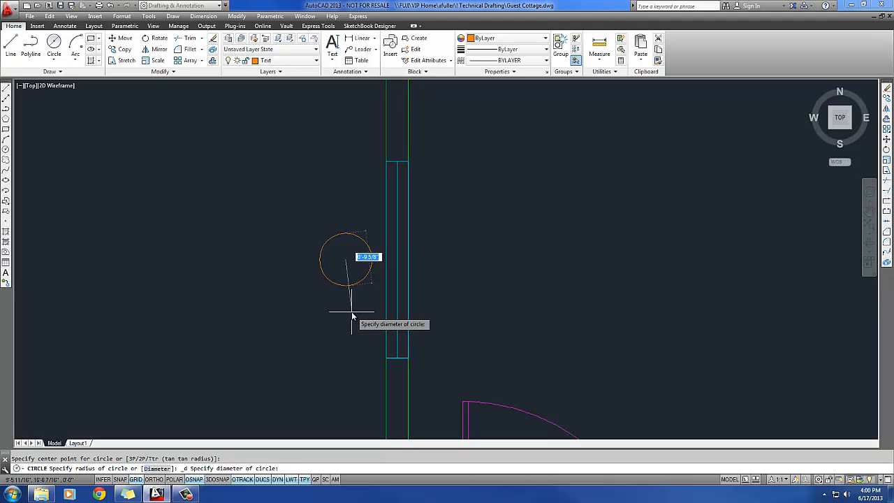
type("9")
key("Return")
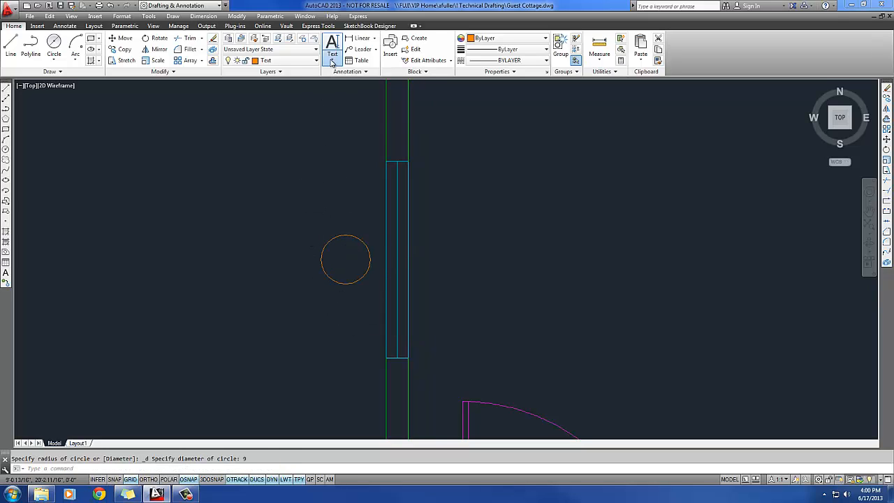
Place single-line text A at the circle's center with MC justification, height 4 and rotation 0.
left_click(331, 59)
left_click(353, 97)
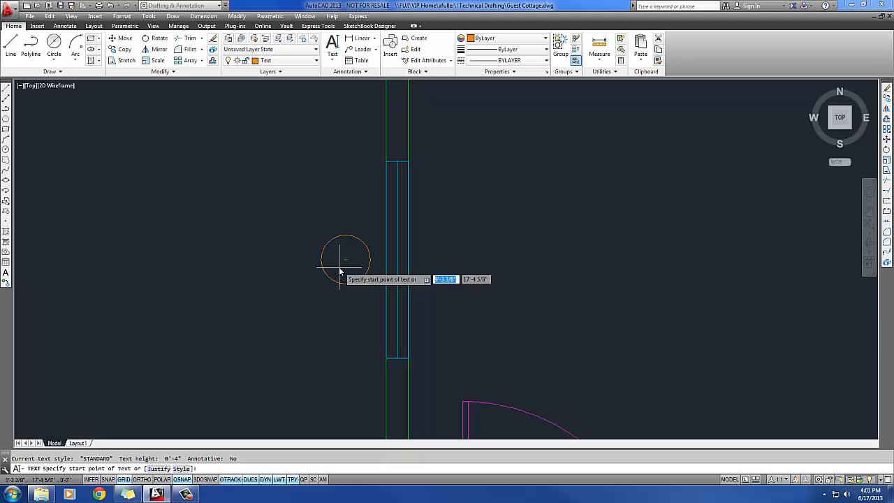
key("Down")
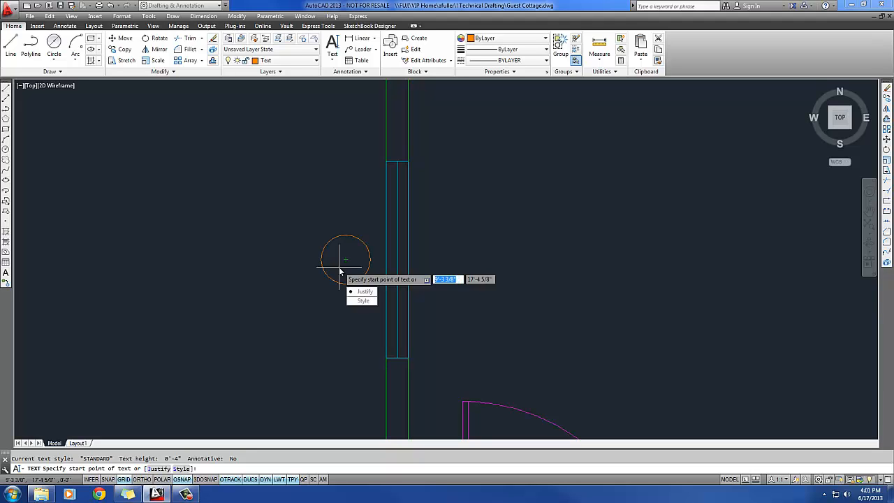
key("Return")
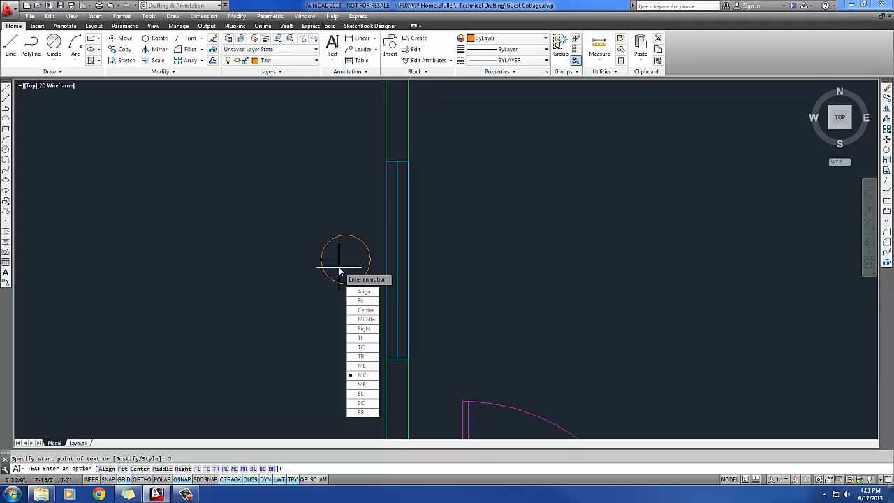
type("mc")
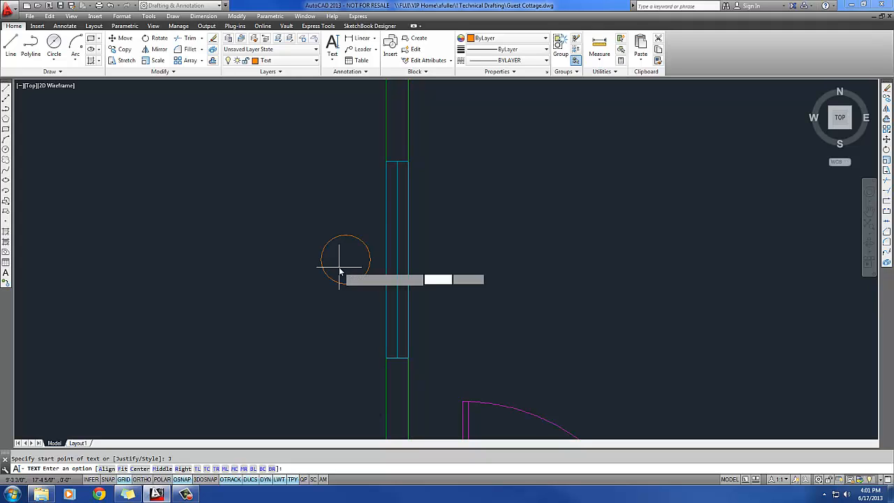
key("Return")
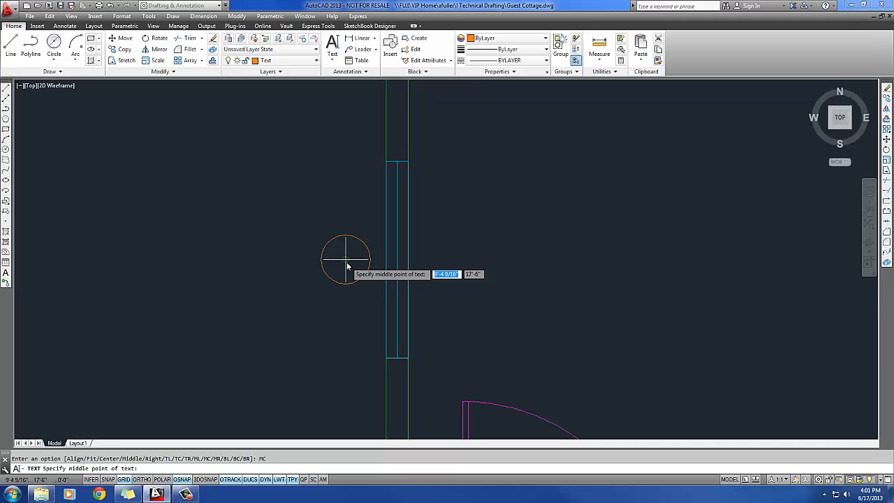
left_click(346, 266)
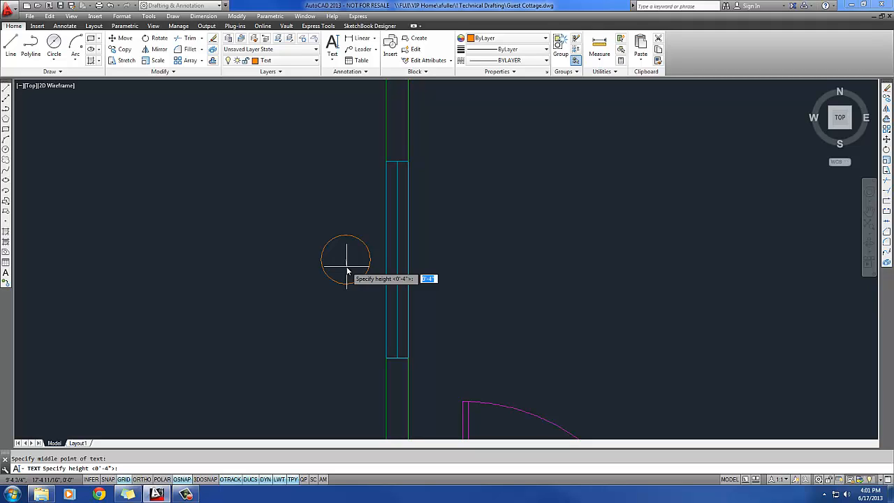
type("4")
key("Return")
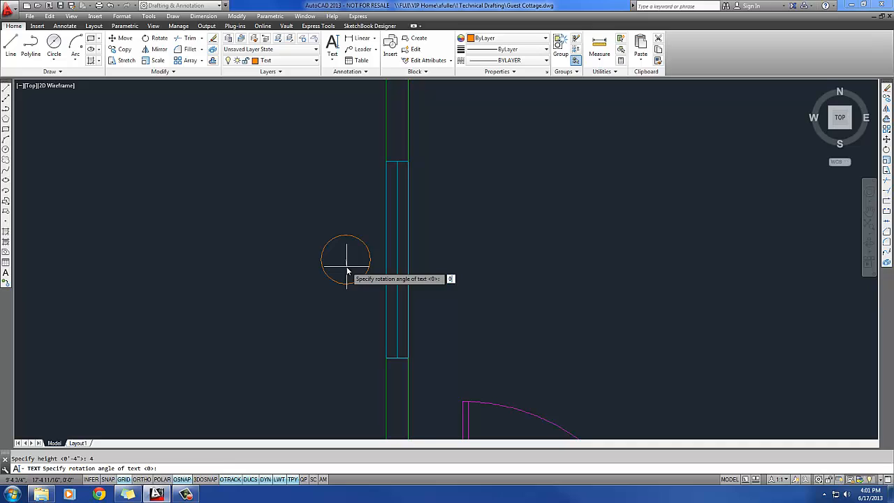
key("Return")
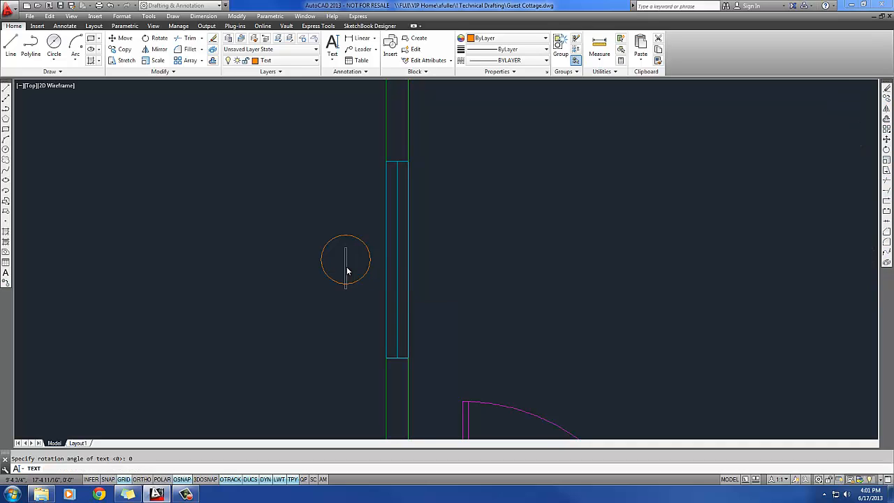
type("A")
key("Return")
key("Return")
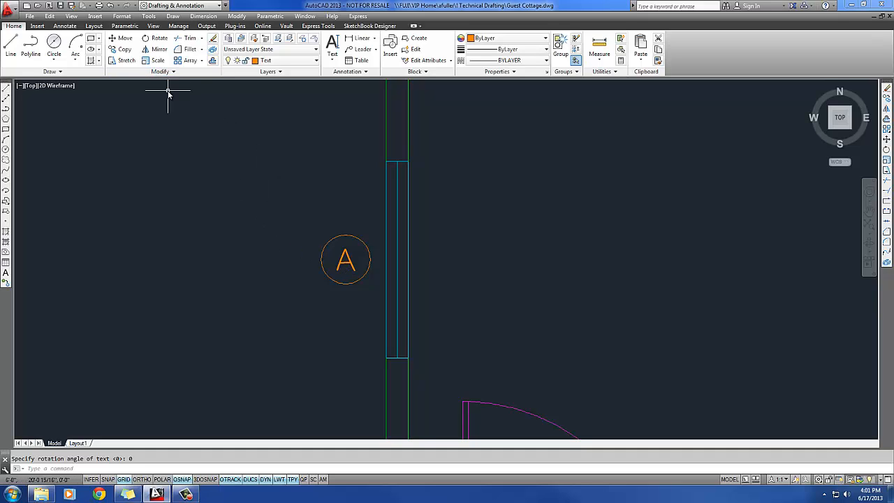
Copy the circled A tag from its center to just below the south wall window nearest the entry door.
left_click(120, 48)
left_click(354, 306)
left_click(317, 235)
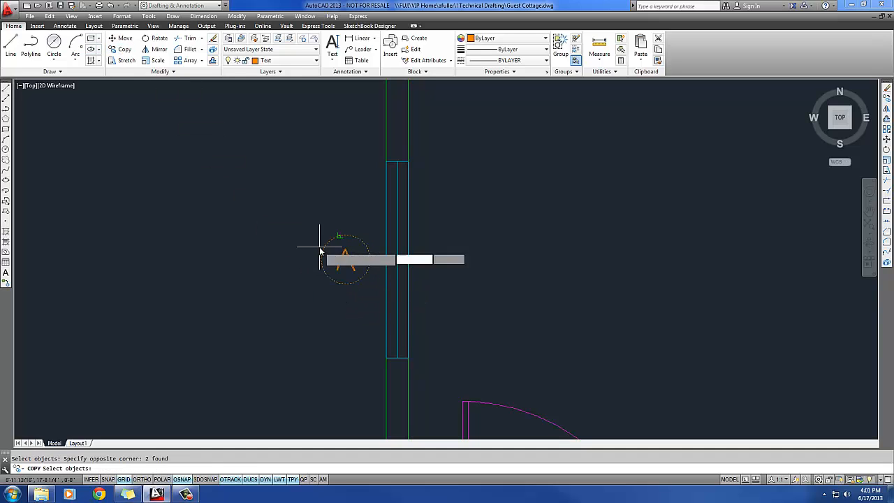
key("Return")
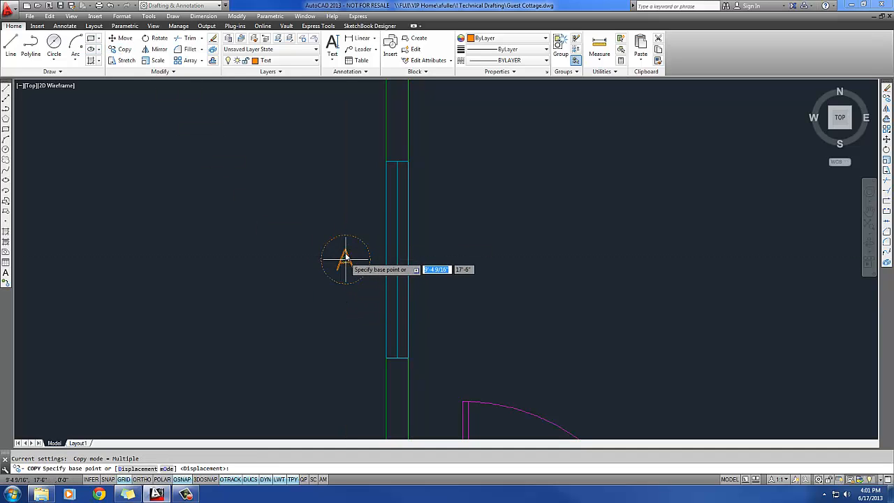
left_click(345, 259)
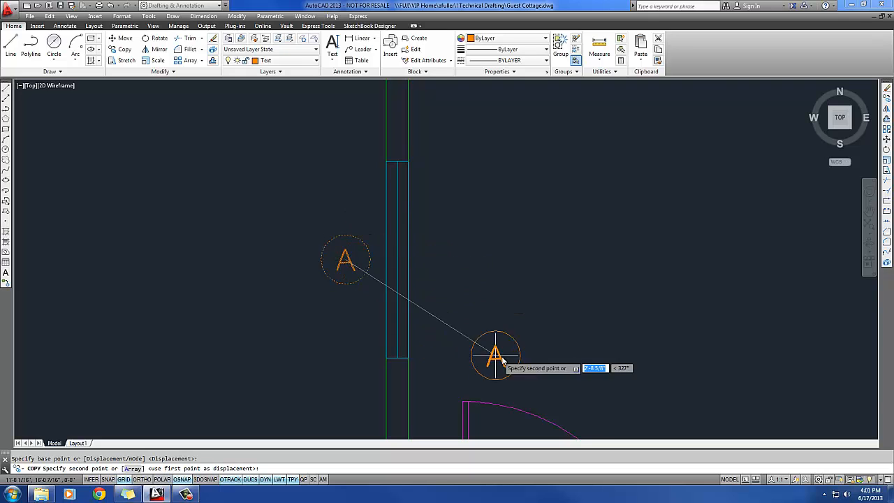
scroll(569, 411, "down", 2)
middle_click_drag(569, 412, 427, 91)
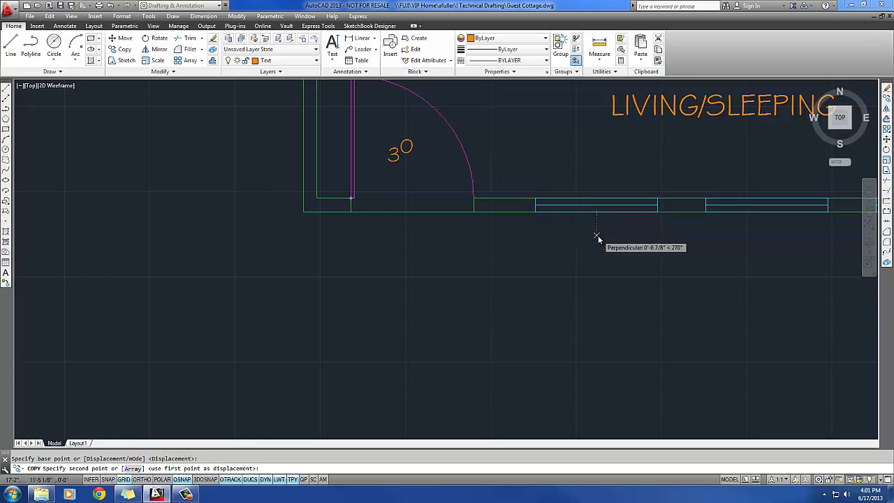
left_click(597, 236)
middle_click_drag(561, 253, 342, 257)
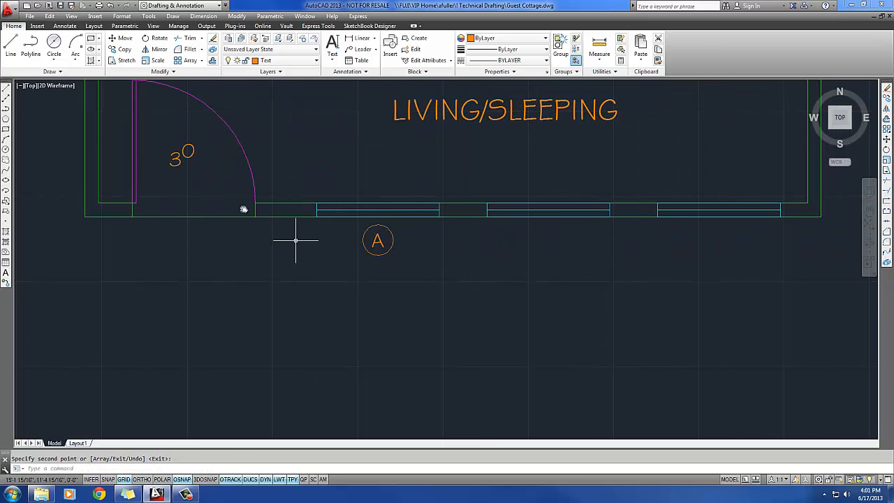
key("Return")
Copy the circled A tag from that window's midpoint to the midpoints of the other two south wall windows.
left_click(117, 49)
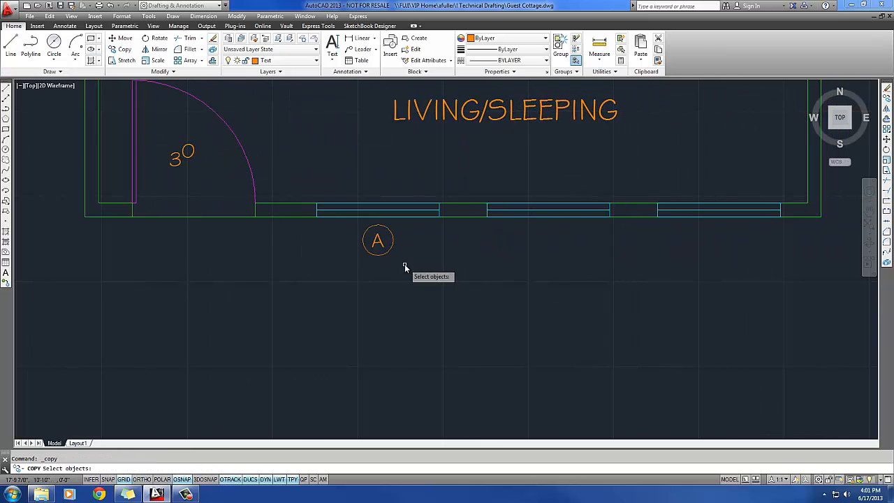
left_click(373, 238)
key("Return")
left_click(378, 222)
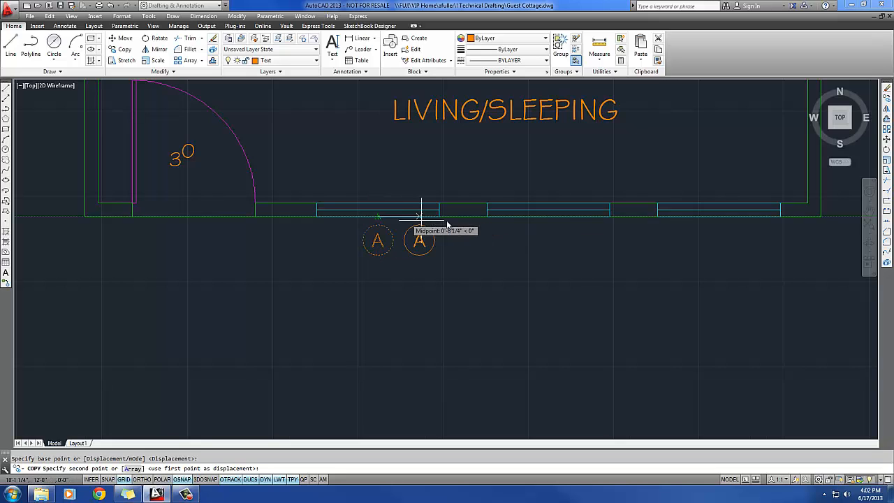
left_click(548, 221)
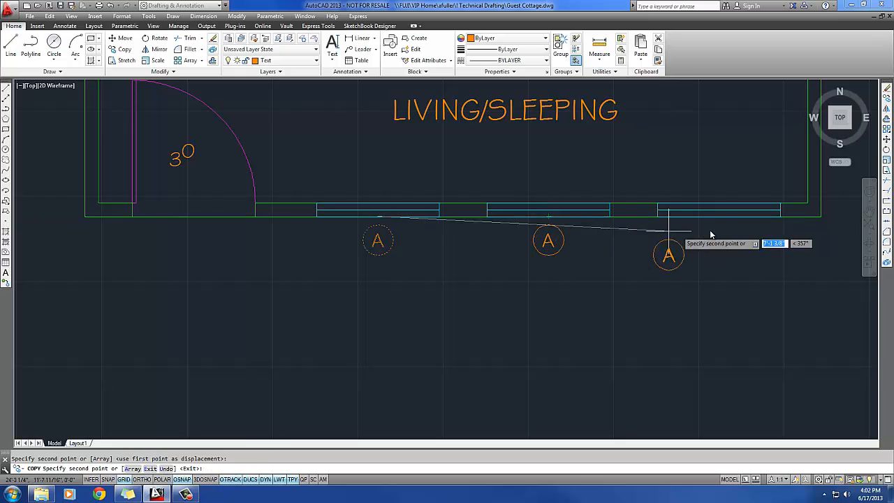
left_click(717, 222)
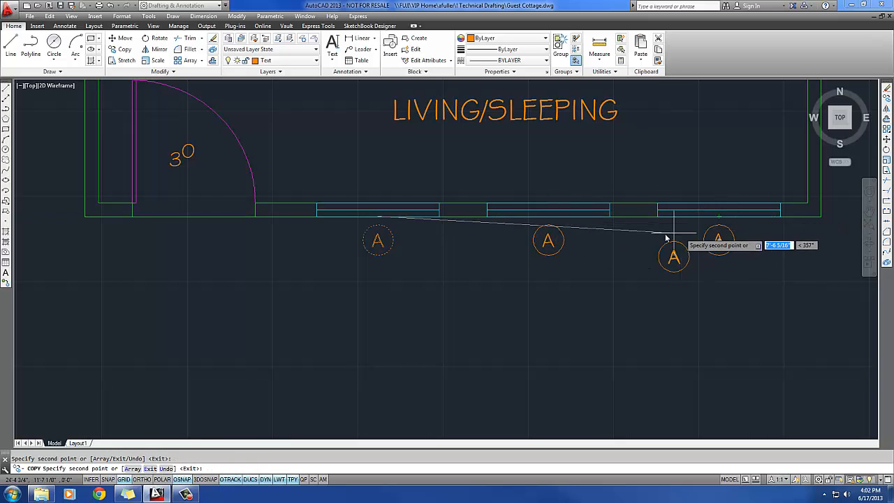
key("Return")
Copy the circled A tag from the window nearest the entry to just above the bathroom window, centered on it.
scroll(500, 239, "down", 2)
middle_click_drag(415, 224, 435, 269)
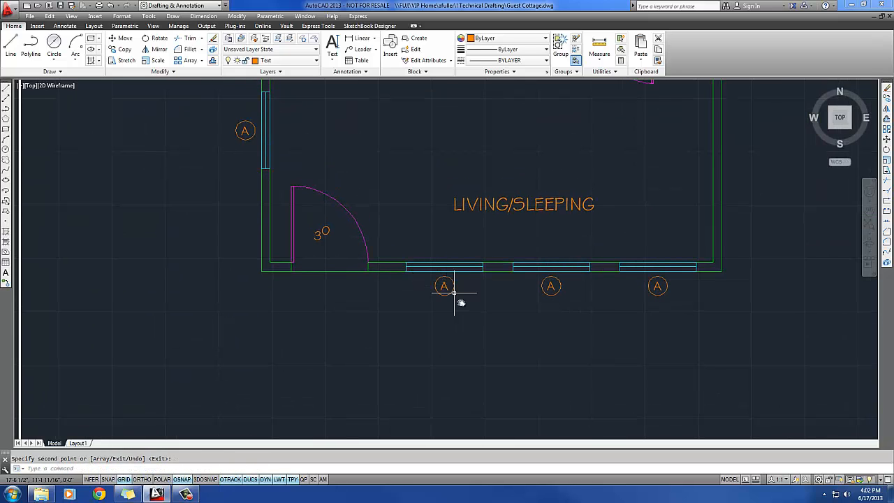
key("Return")
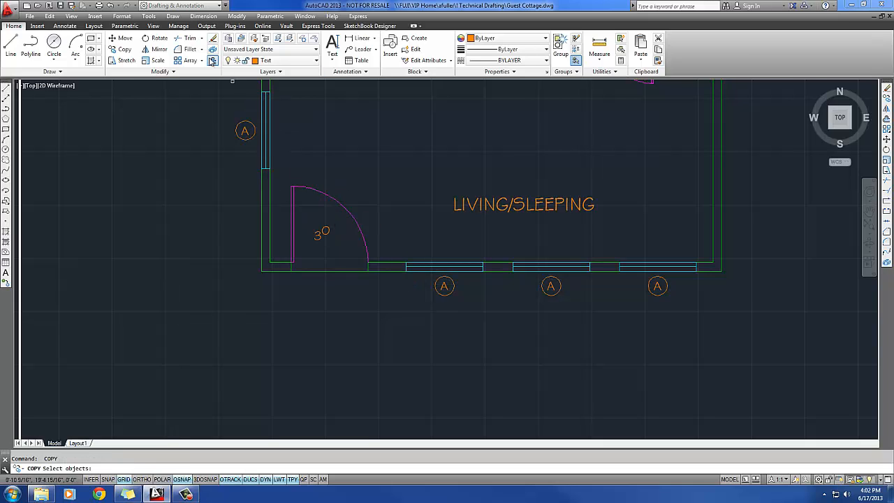
left_click(458, 311)
left_click(435, 286)
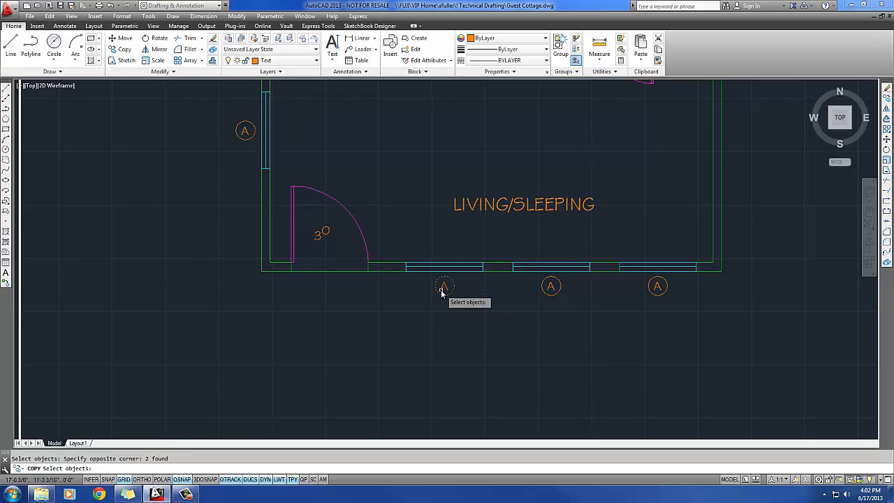
key("Return")
left_click(443, 290)
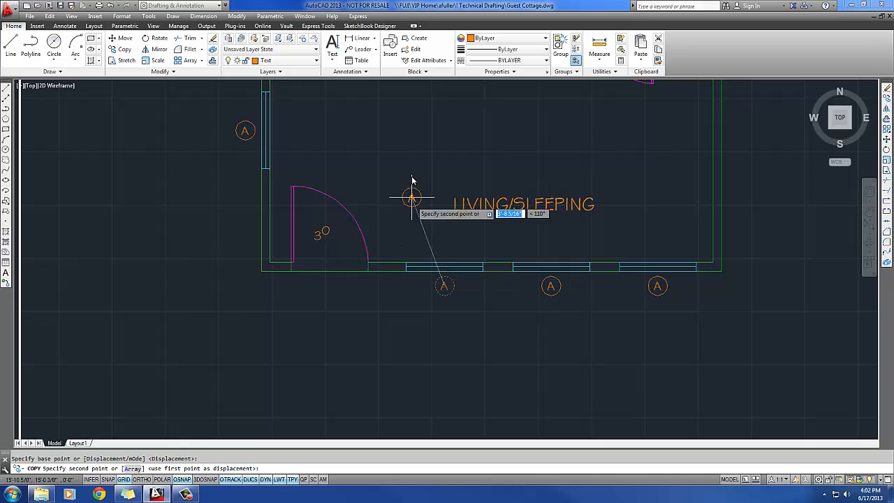
middle_click_drag(407, 195, 429, 372)
scroll(419, 168, "up", 2)
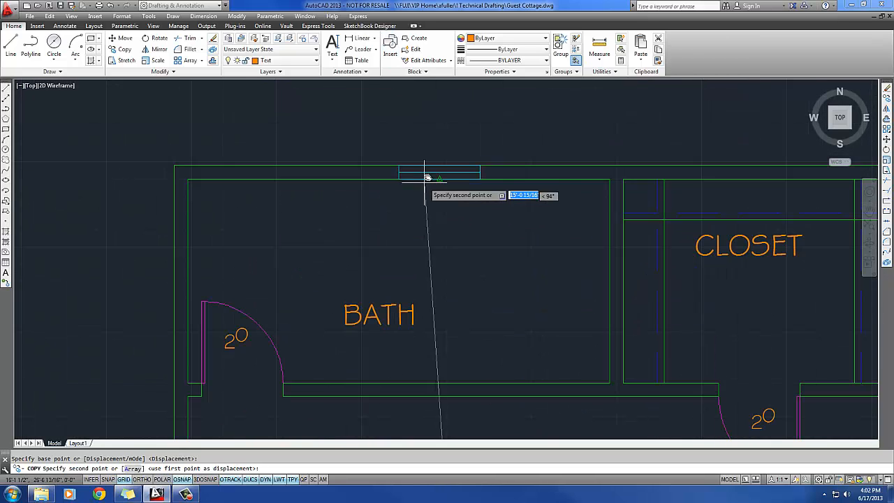
left_click(438, 141)
key("Return")
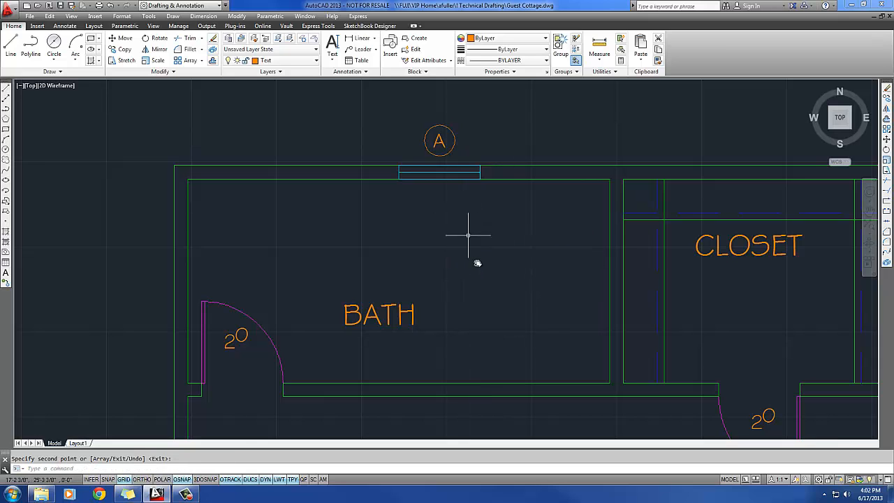
Change the letter in the circled tag above the bathroom window to B.
scroll(470, 233, "down", 2)
mouse_move(451, 214)
middle_mouse_down()
mouse_move(439, 164)
mouse_move(403, 166)
mouse_move(407, 191)
middle_mouse_up()
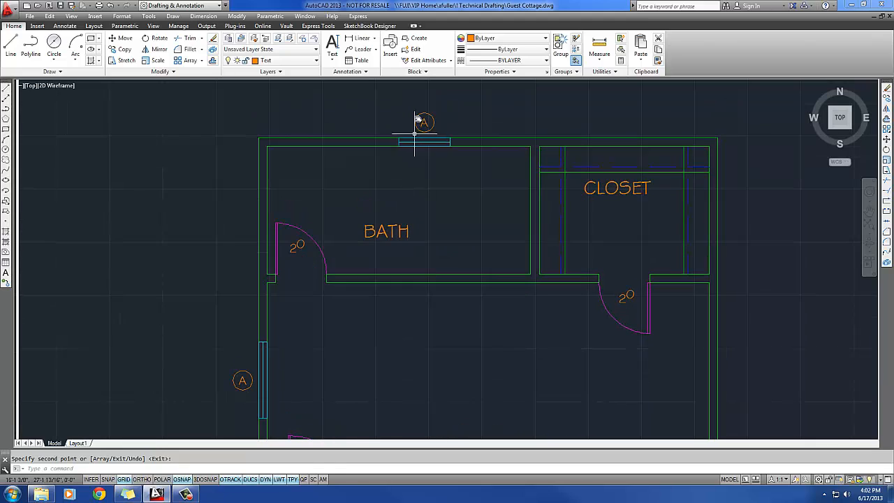
double_click(424, 125)
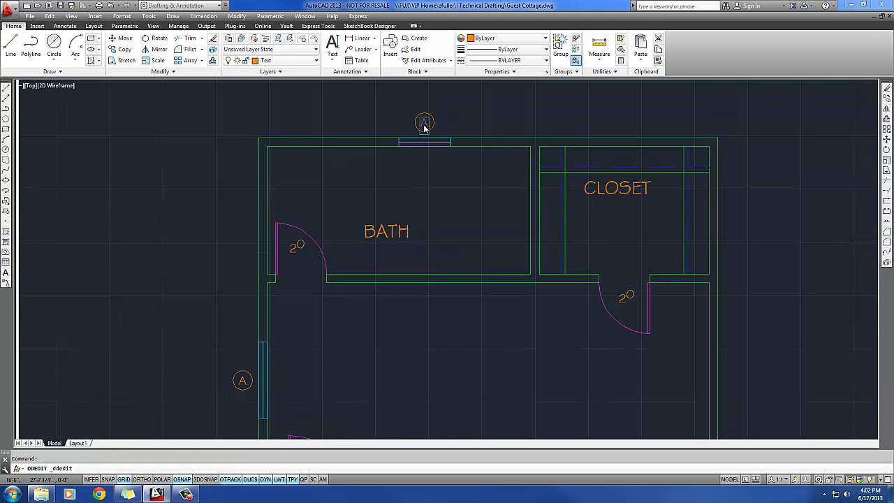
left_click(464, 200)
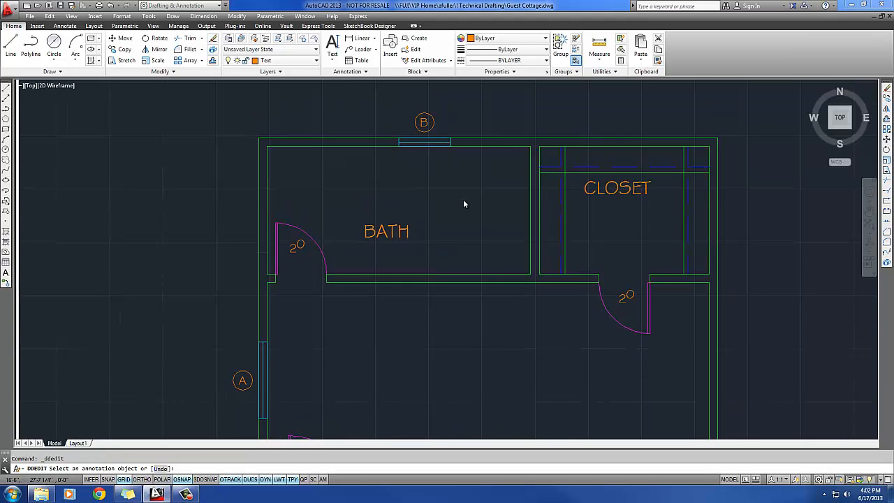
key("Escape")
Fill in the MARK column of the window schedule with A in the first row and B in the second.
scroll(463, 203, "down", 2)
middle_click_drag(463, 204, 445, 189)
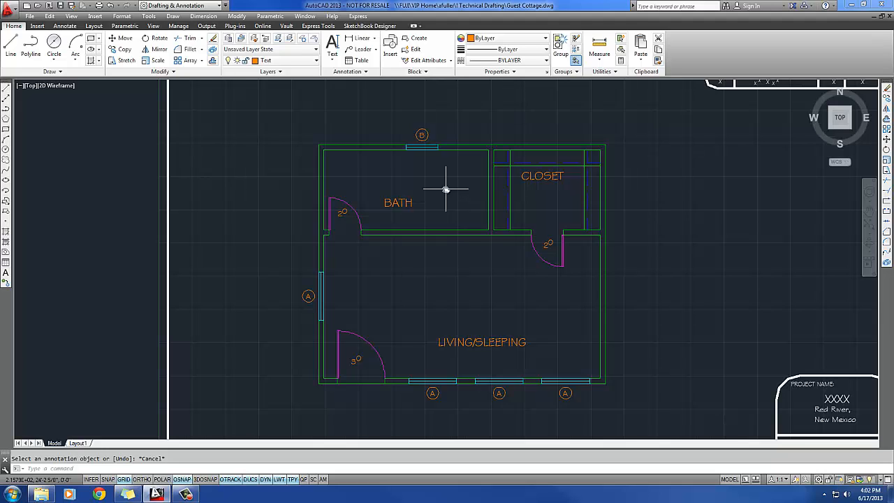
mouse_move(666, 177)
middle_mouse_down()
mouse_move(637, 163)
mouse_move(405, 300)
middle_mouse_up()
scroll(499, 226, "up", 2)
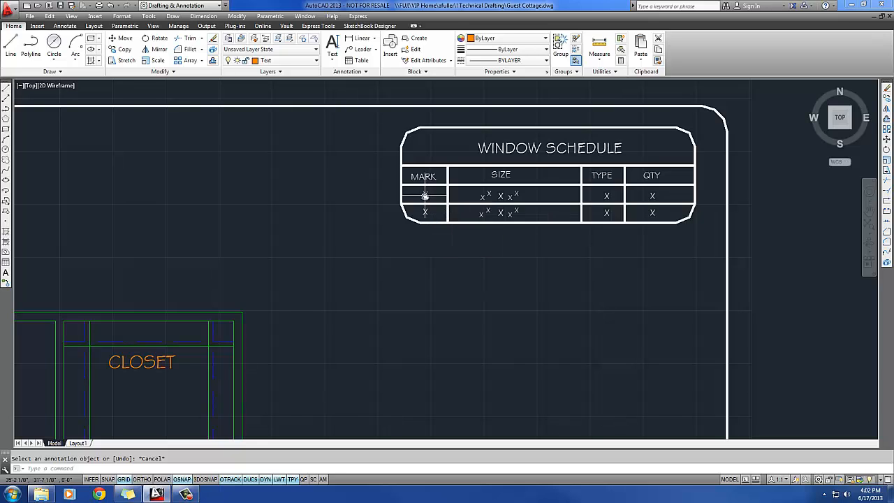
scroll(424, 196, "up", 4)
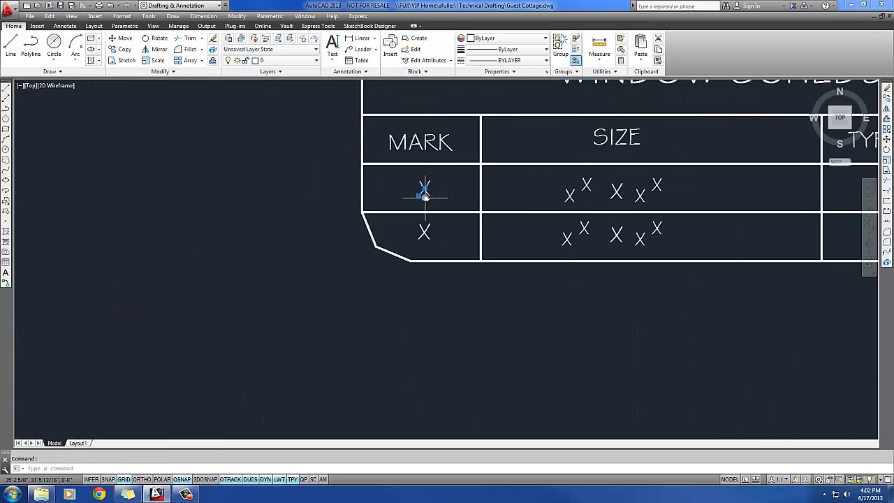
left_click(423, 187)
double_click(422, 186)
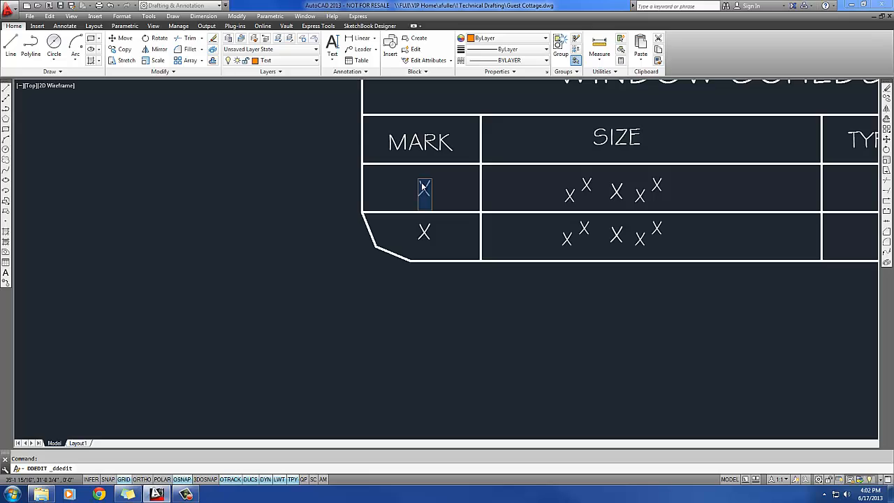
type("A")
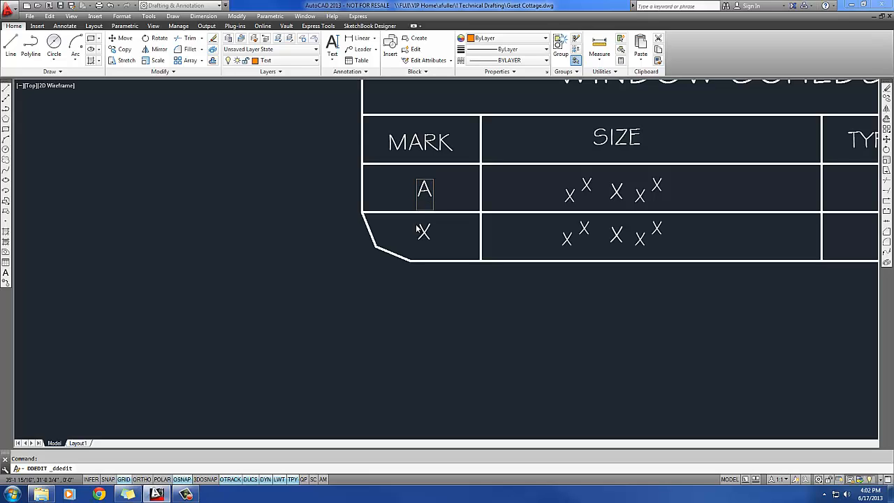
key("Return")
left_click(424, 232)
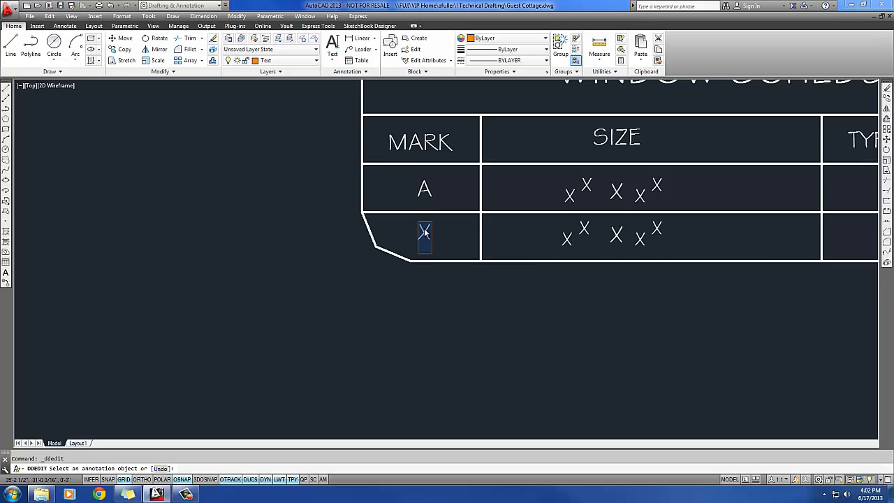
type("B")
key("Return")
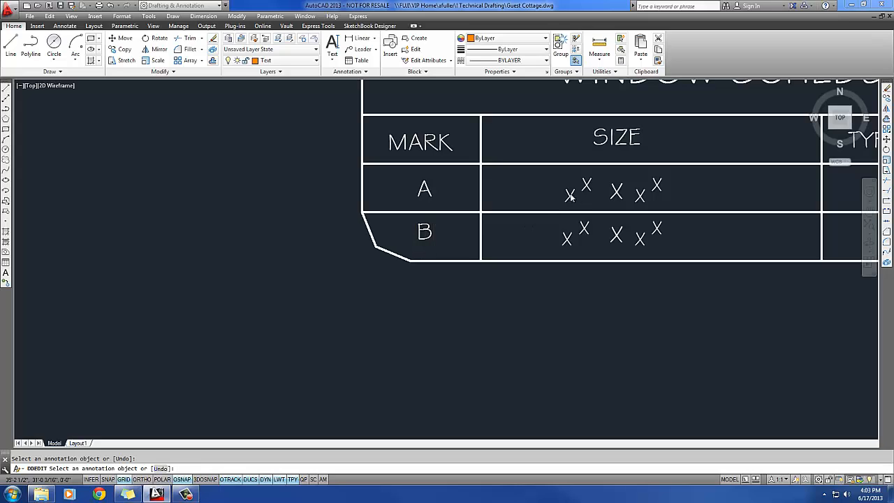
Fill in window A's size in the schedule as 3⁰ X 3⁰, replacing each placeholder digit.
left_click(569, 196)
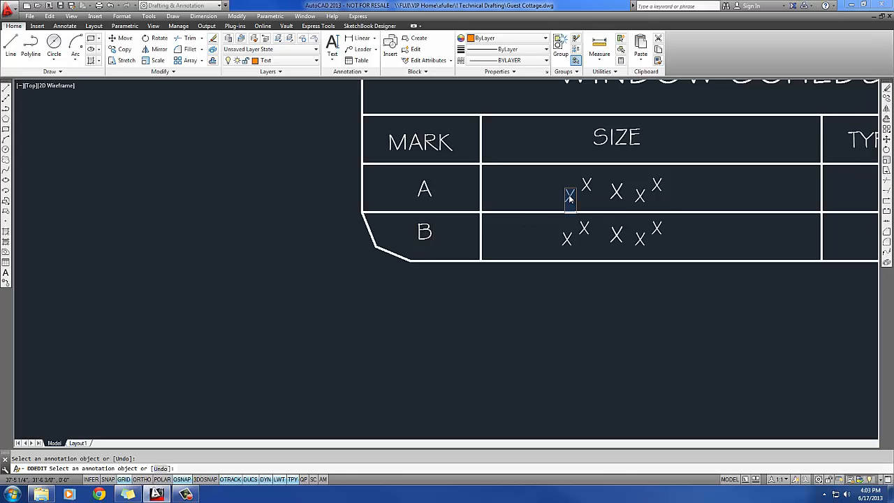
type("3")
key("Return")
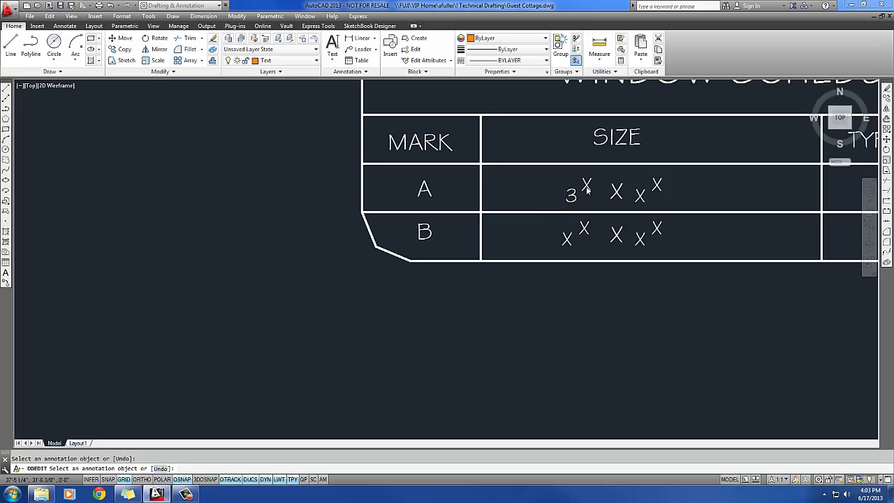
left_click(587, 186)
type("0")
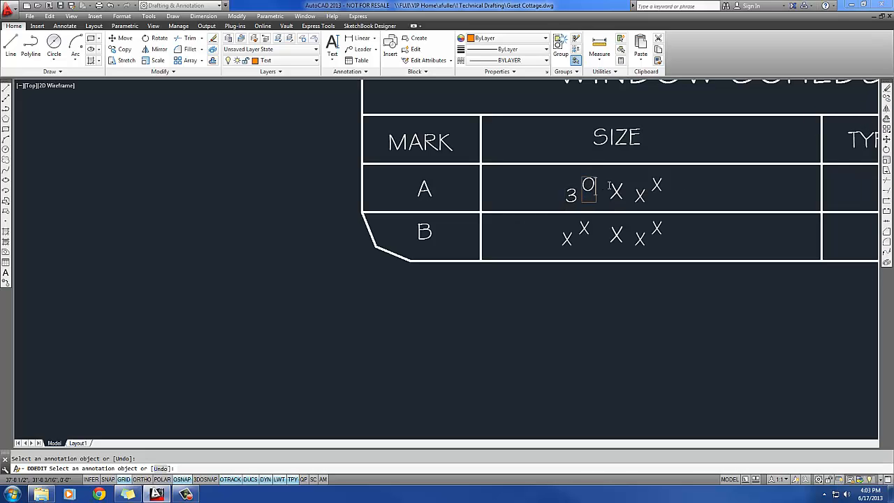
key("Return")
left_click(640, 197)
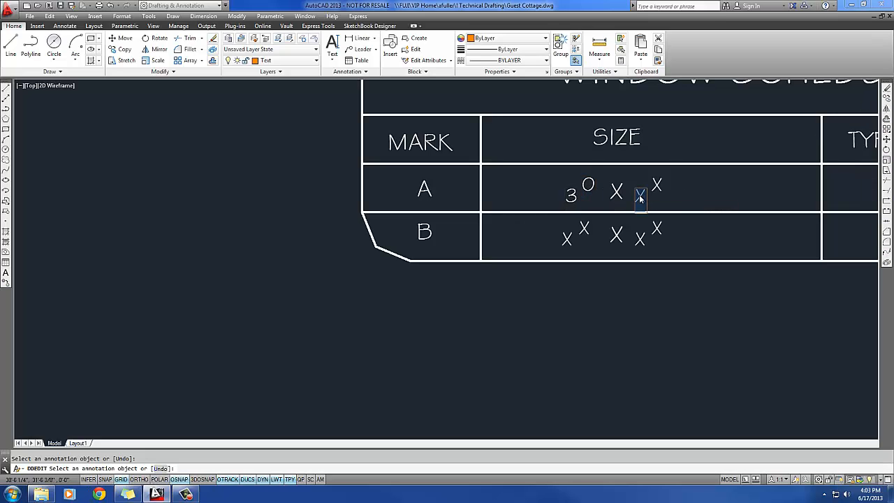
type("3")
key("Return")
left_click(656, 185)
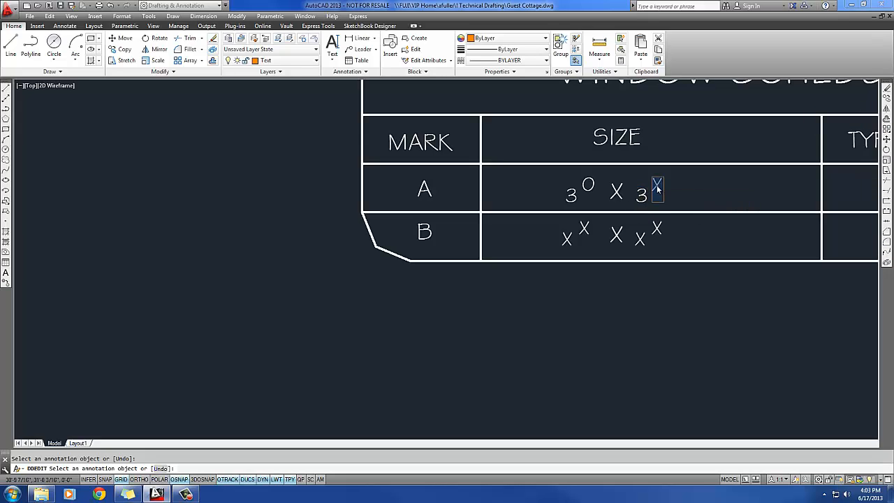
type("0")
key("Return")
Fill in window B's size in the schedule as 2⁰ X 2⁰, replacing each placeholder digit.
left_click(567, 238)
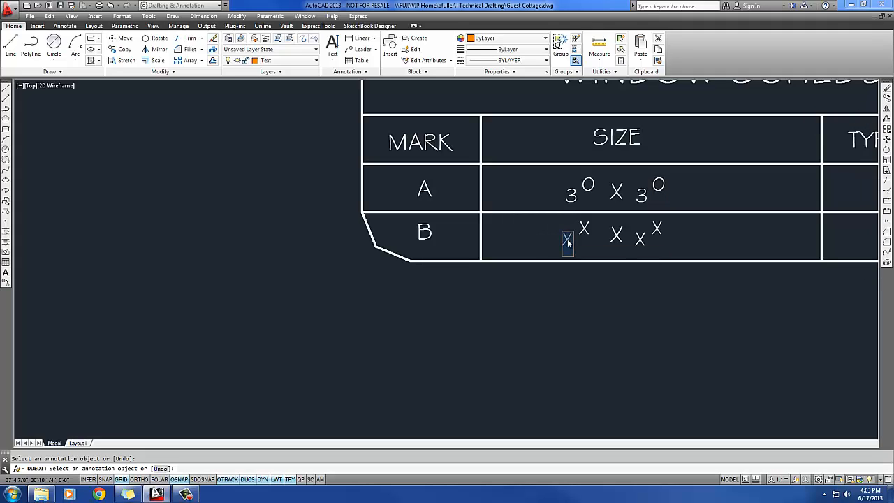
type("2")
key("Return")
left_click(584, 230)
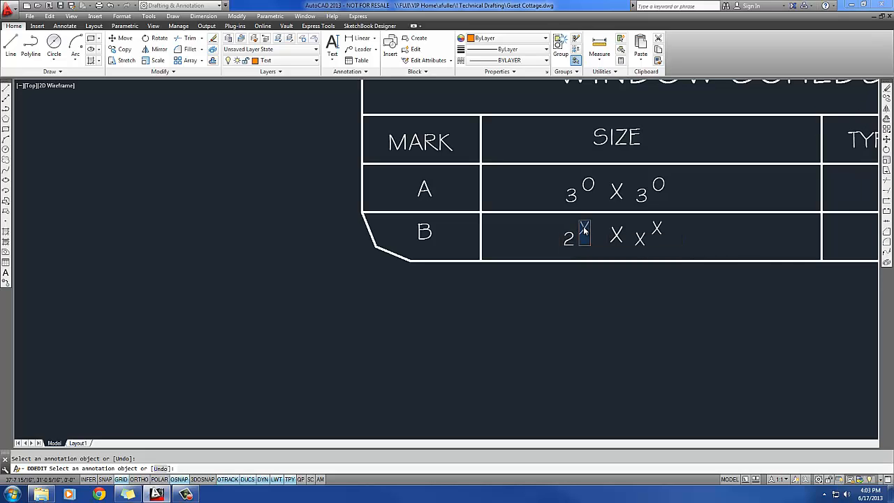
type("0")
key("Return")
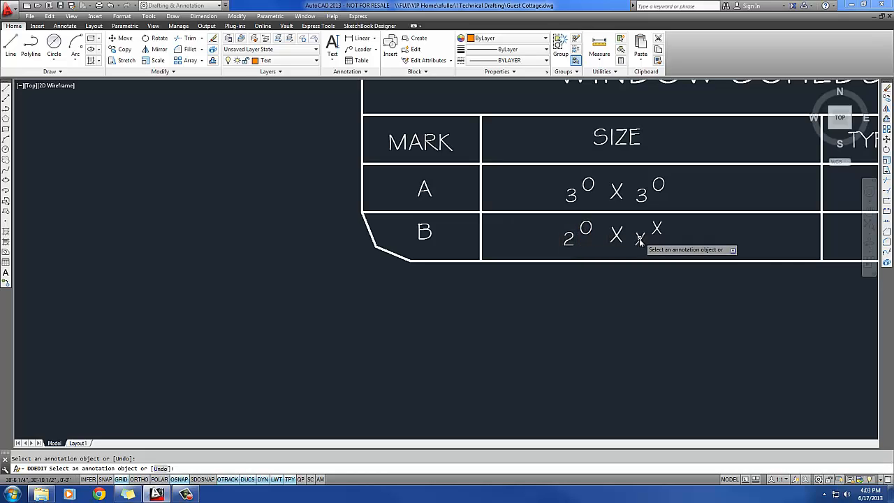
left_click(640, 239)
type("2")
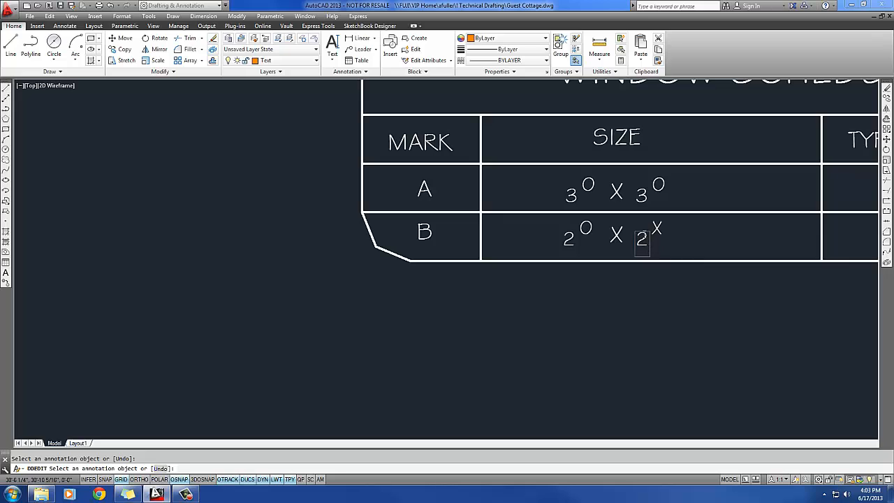
key("Return")
left_click(656, 229)
type("0")
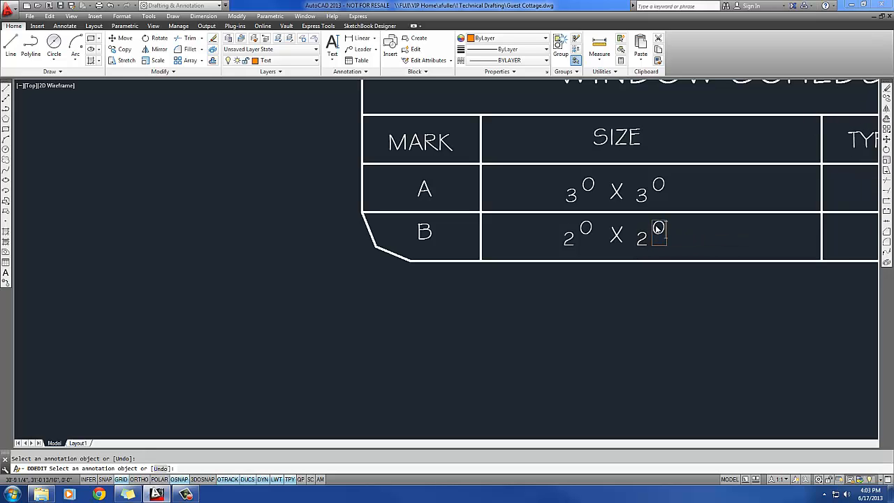
Set the TYPE of both windows A and B in the window schedule to S.H.
middle_click_drag(704, 221, 572, 232)
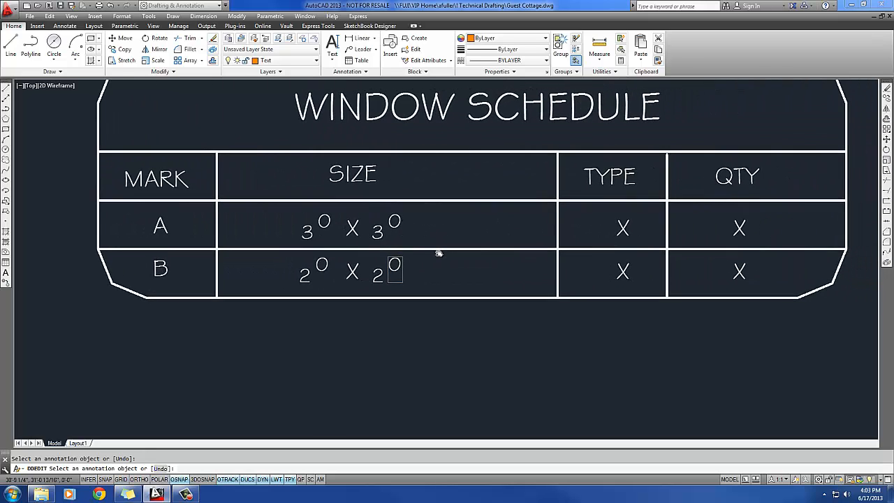
left_click(622, 228)
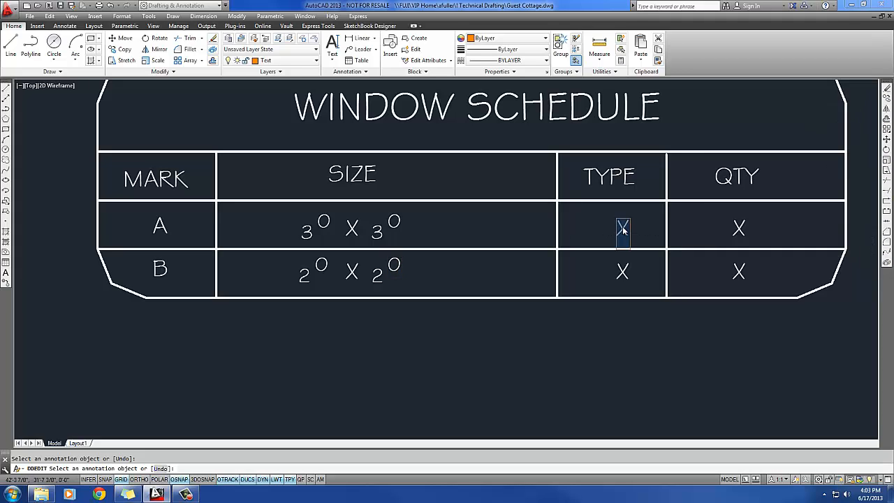
type("S.H.")
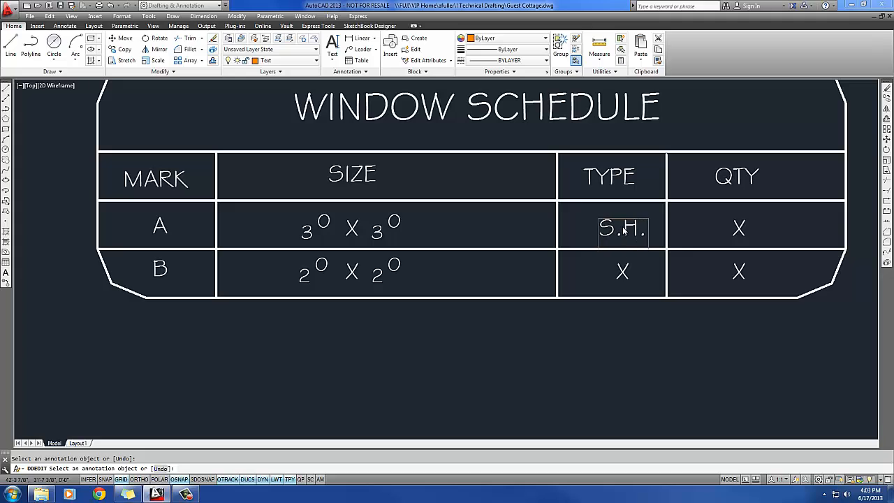
left_click(625, 274)
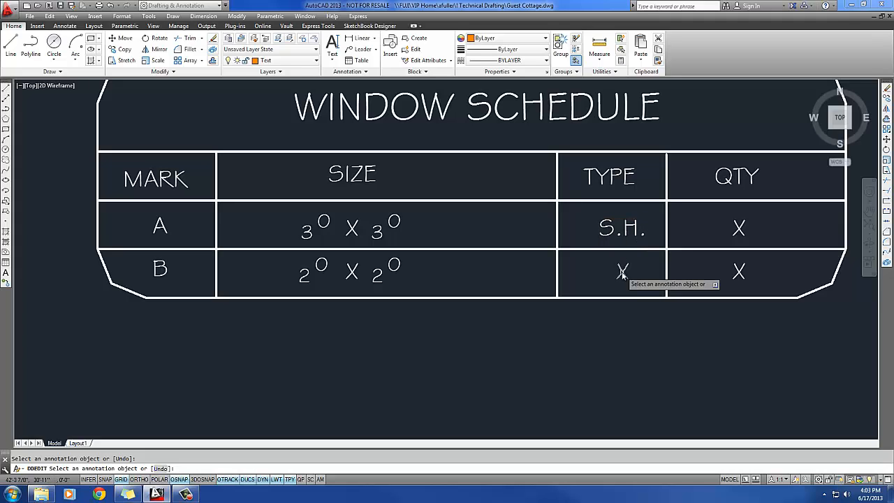
left_click(625, 275)
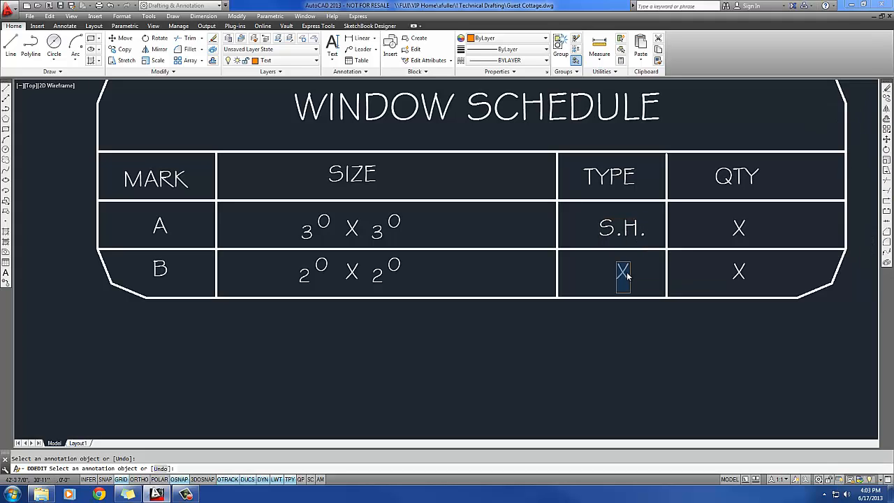
type("S.H.")
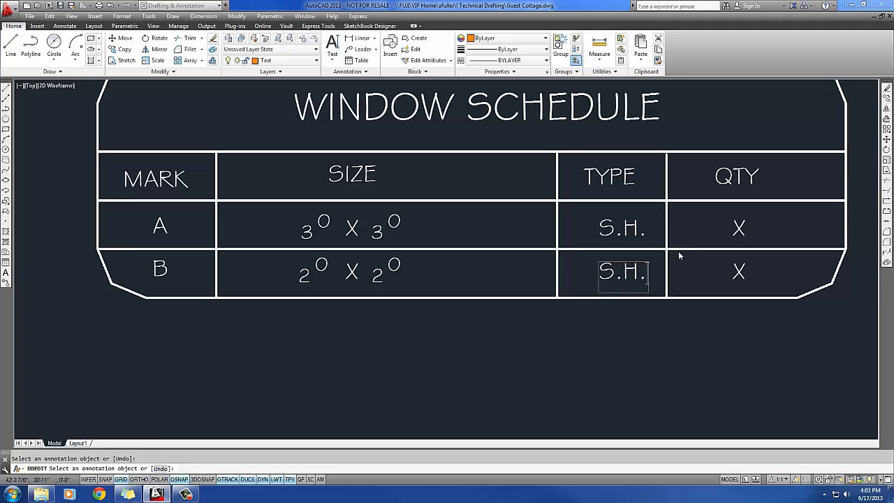
Set the schedule quantities to 4 for window A and 1 for window B, and finish text editing.
left_click(740, 230)
left_click(739, 231)
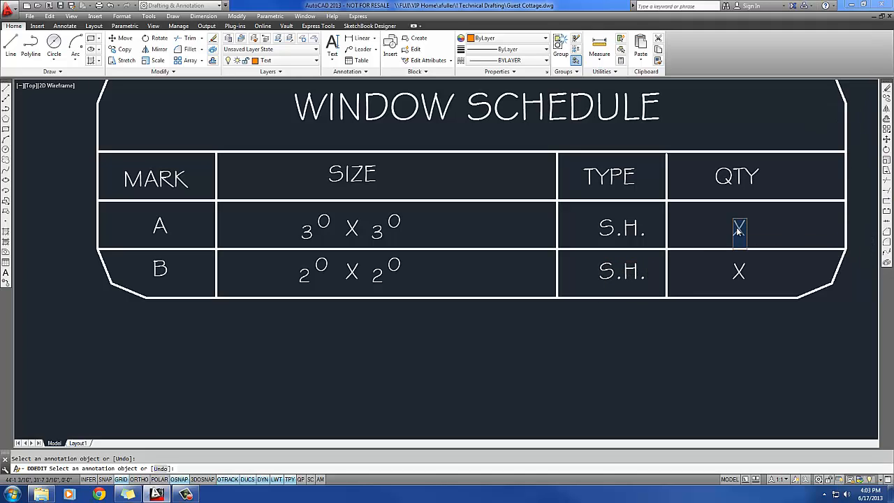
type("4")
left_click(740, 264)
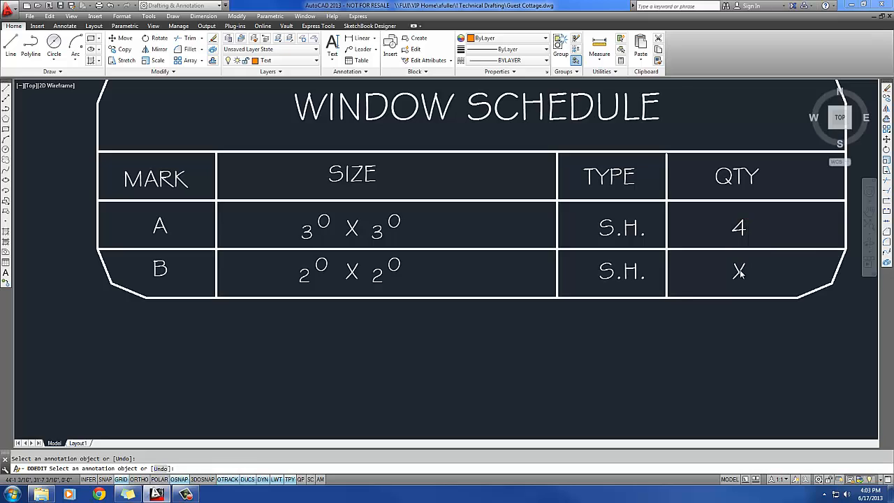
left_click(740, 273)
key("BackSpace")
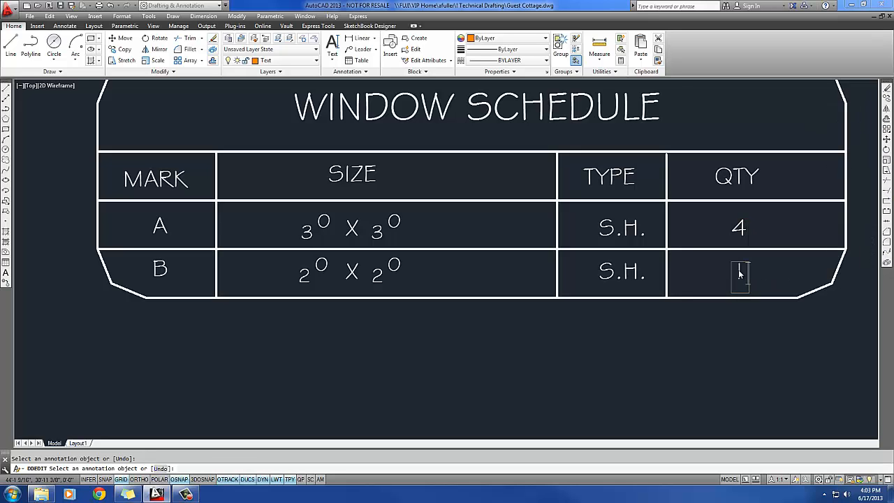
type("1")
left_click(710, 301)
scroll(711, 318, "down", 3)
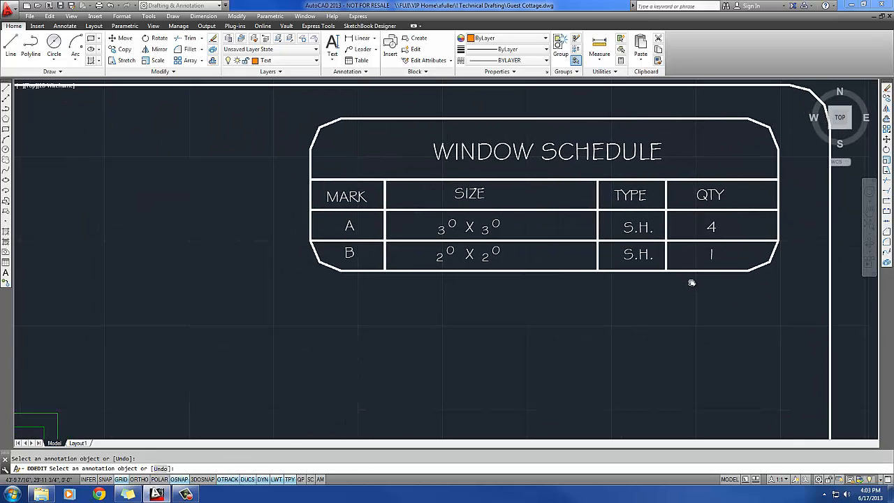
key("Escape")
Replace the XXXX project name placeholder in the title block with GUEST COTTAGE.
middle_click_drag(688, 297, 664, 109)
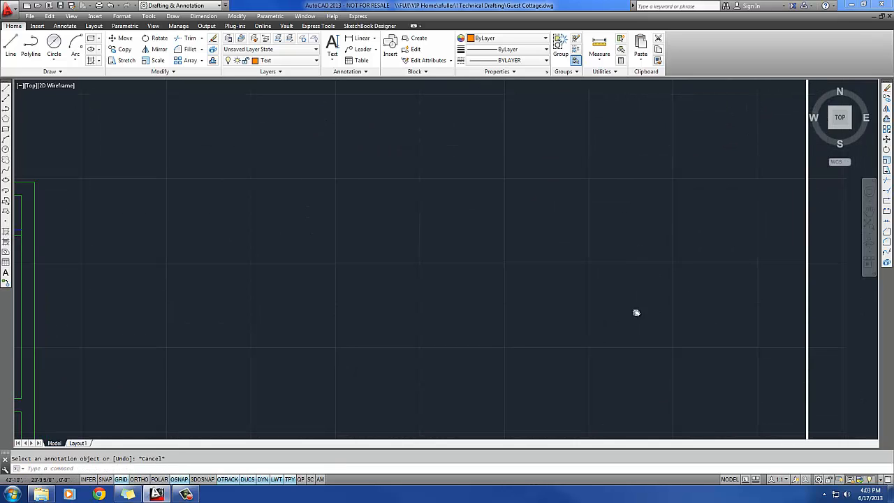
scroll(643, 217, "down", 2)
middle_click_drag(645, 273, 661, 69)
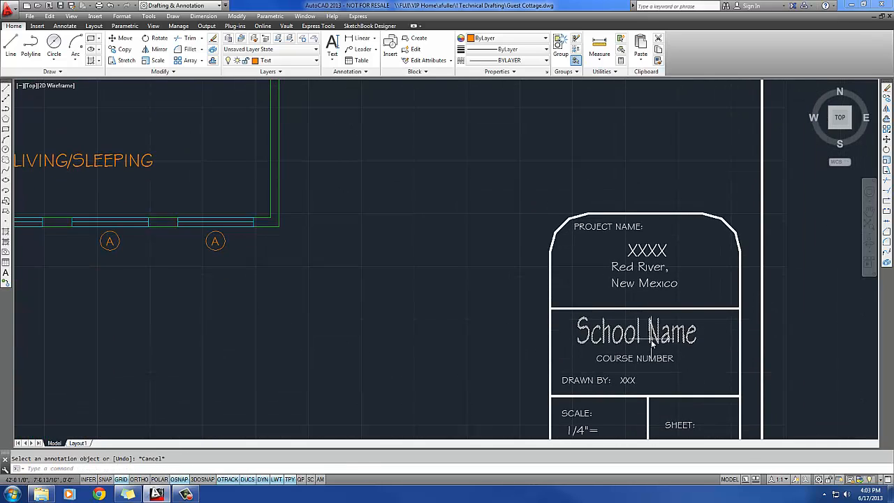
middle_click_drag(650, 340, 646, 254)
double_click(644, 166)
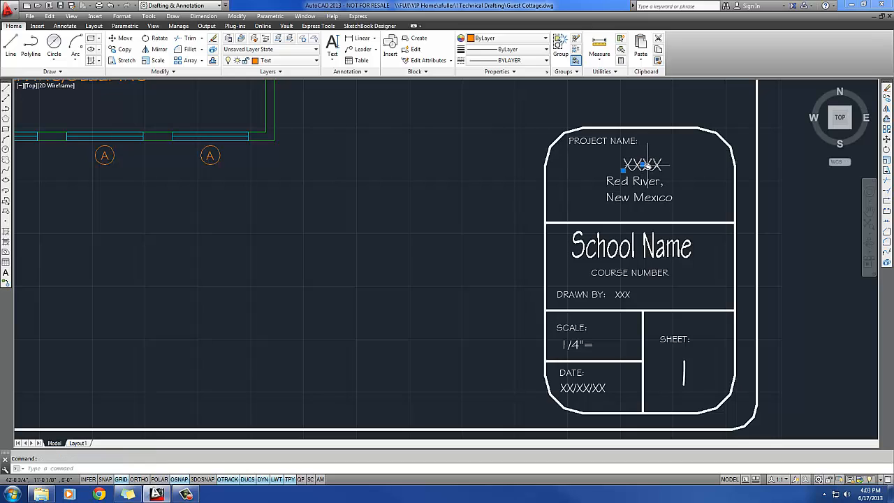
type("GUEST ")
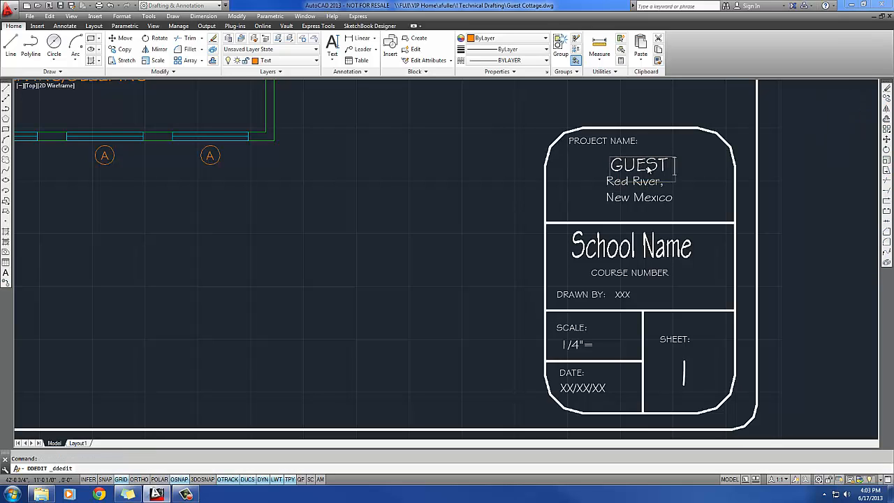
type("COTTAGE")
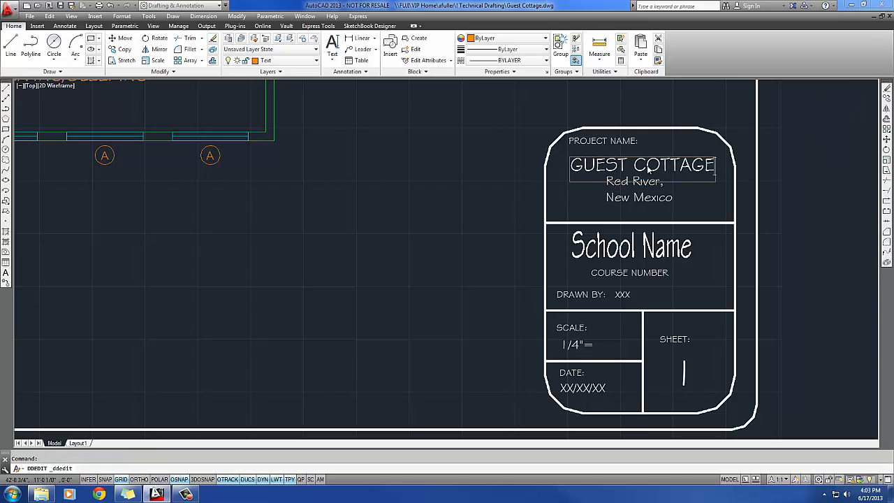
Complete the title block's scale entry so it reads 1/4"=1'-0", and finish text editing.
key("Return")
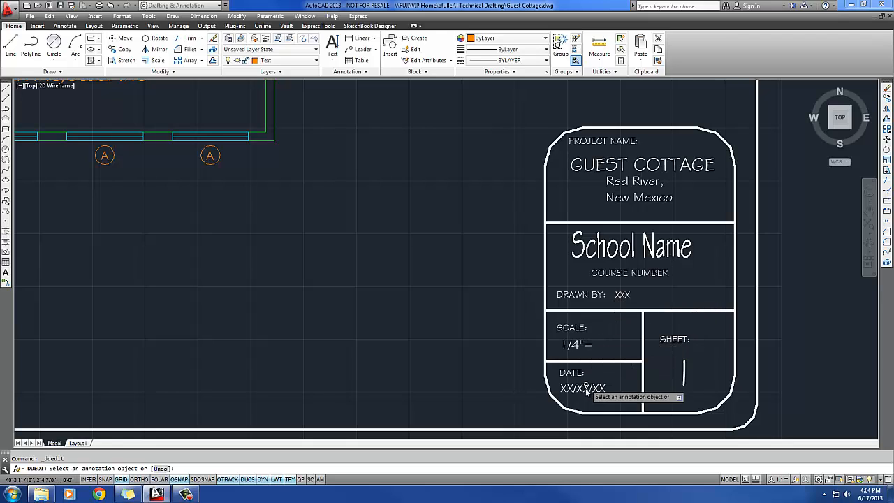
left_click(589, 349)
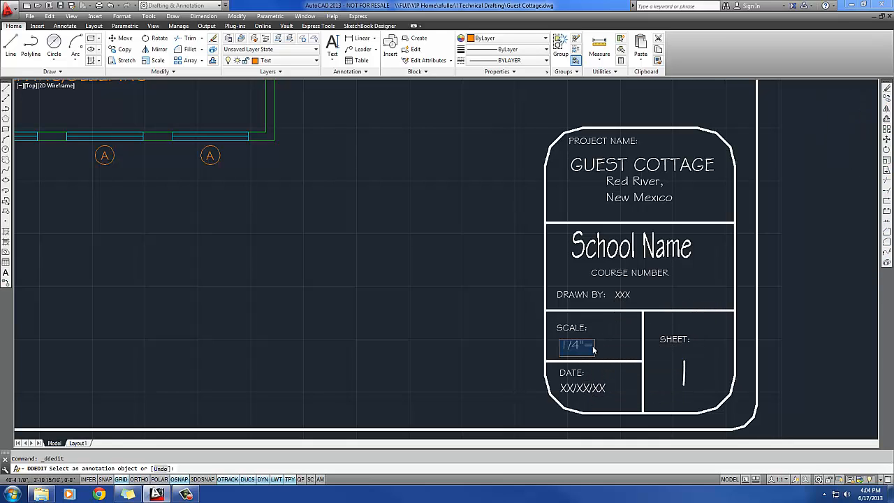
left_click(593, 347)
type("1'-0")
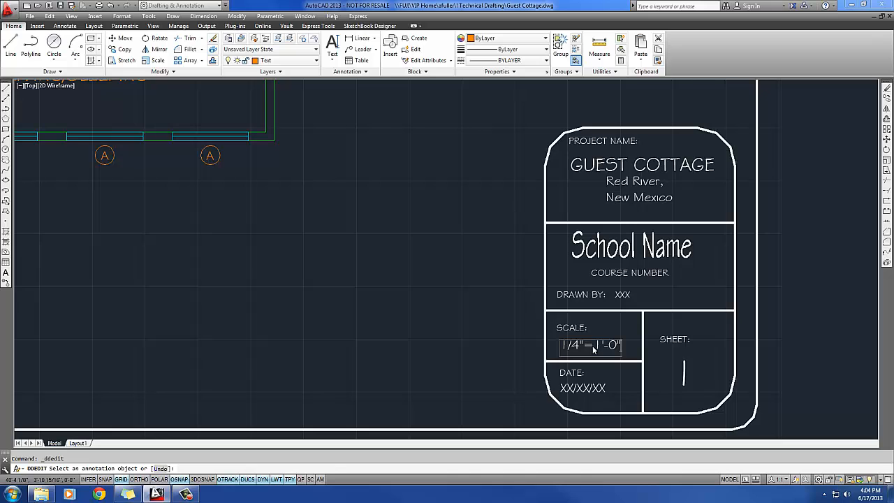
key("Return")
key("Escape")
Add the single-line text NOTES: WALL THICKNESS 4" below the floor plan, with height 4 and rotation 0.
scroll(419, 309, "down", 2)
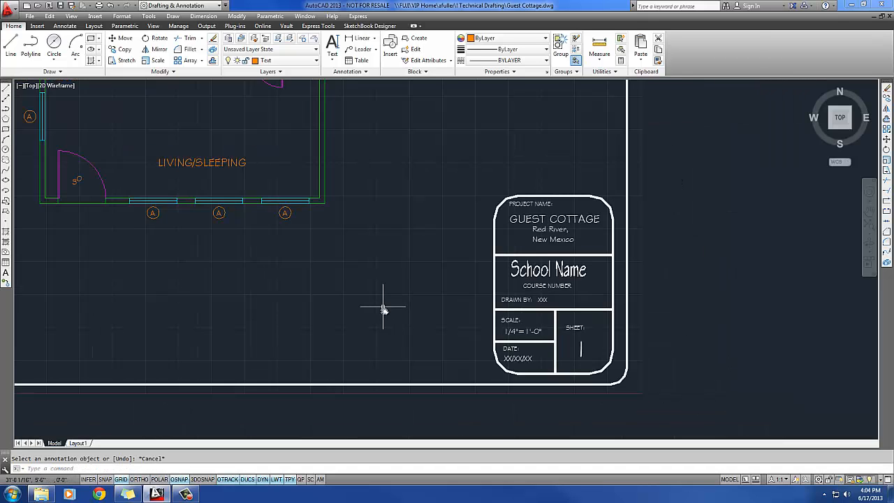
mouse_move(385, 305)
middle_mouse_down()
mouse_move(498, 384)
mouse_move(538, 396)
middle_mouse_up()
mouse_move(426, 329)
middle_mouse_down()
mouse_move(457, 343)
mouse_move(483, 327)
middle_mouse_up()
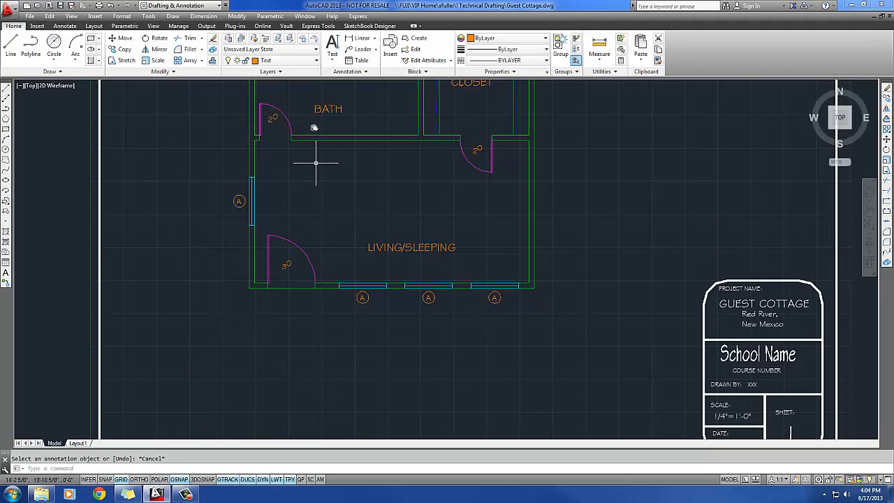
left_click(332, 65)
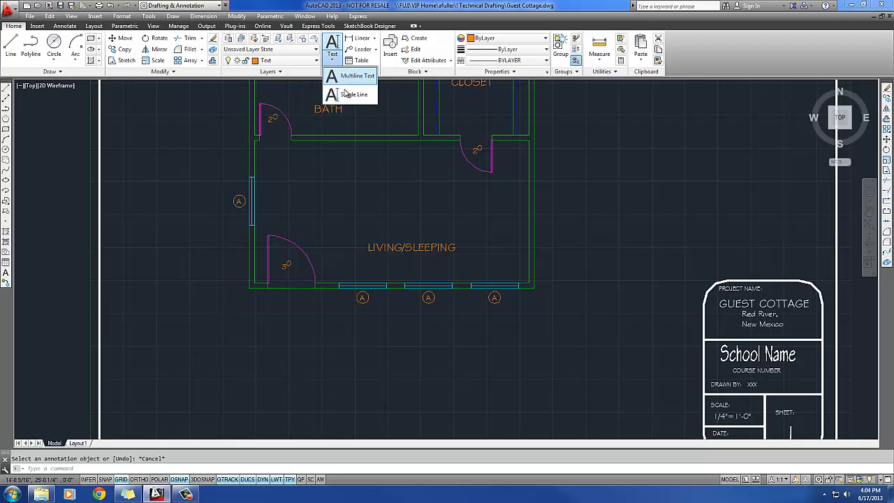
left_click(345, 95)
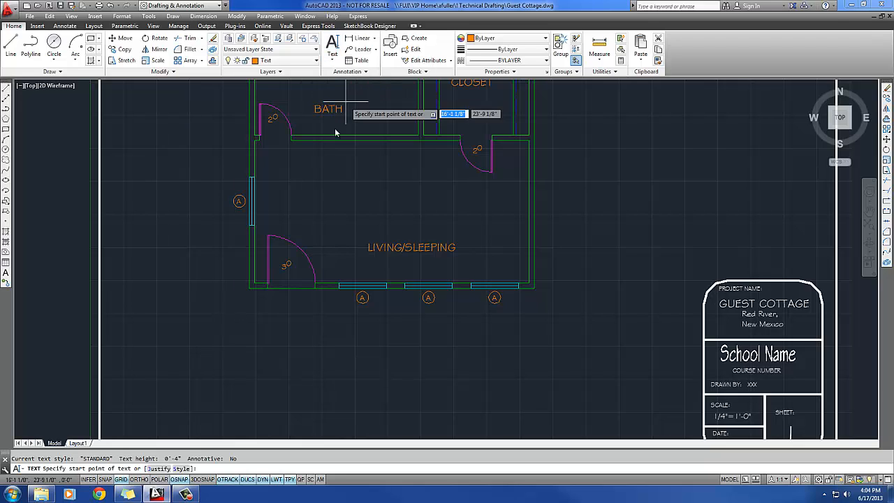
left_click(319, 393)
type("4")
key("Return")
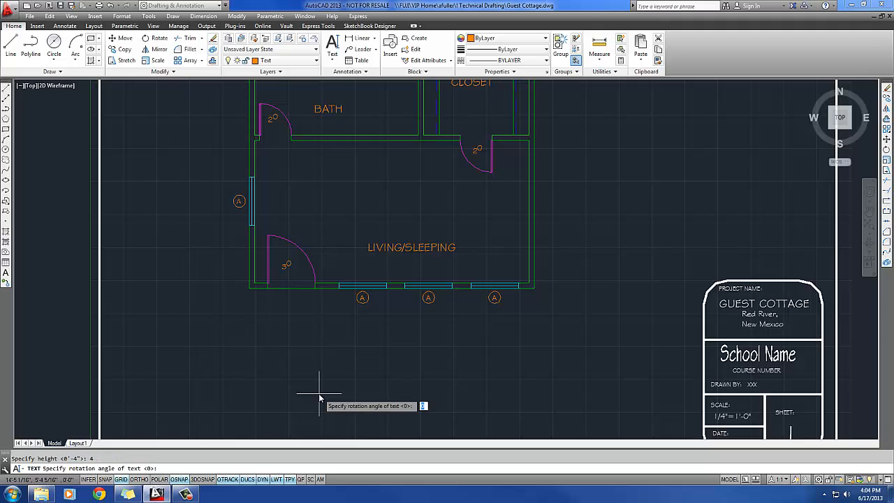
key("Return")
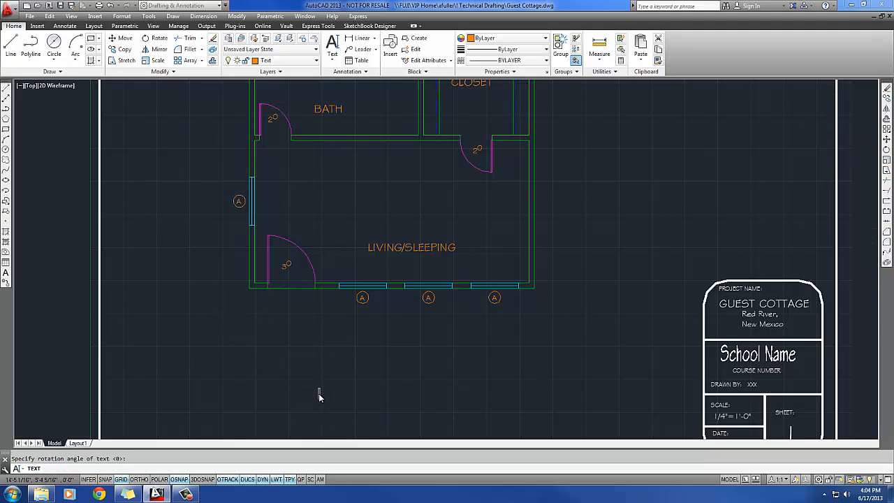
type("NOTES: WALL THICKNESS 4\"")
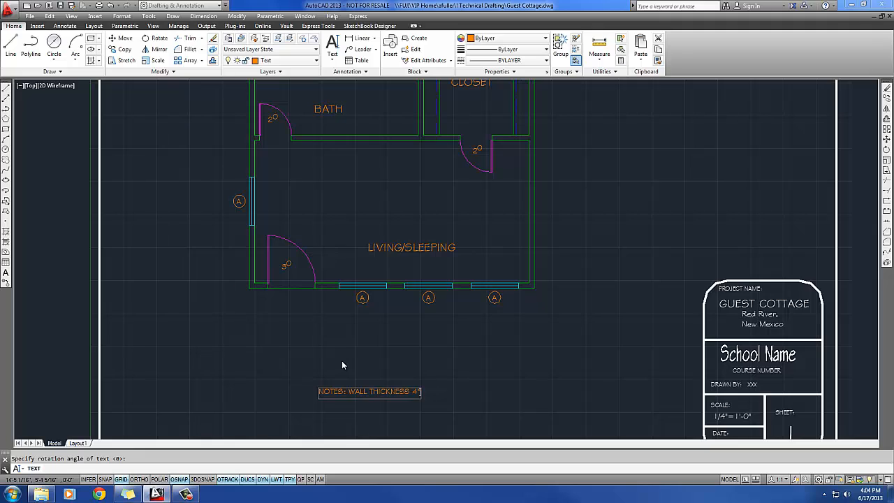
key("Return")
key("Return")
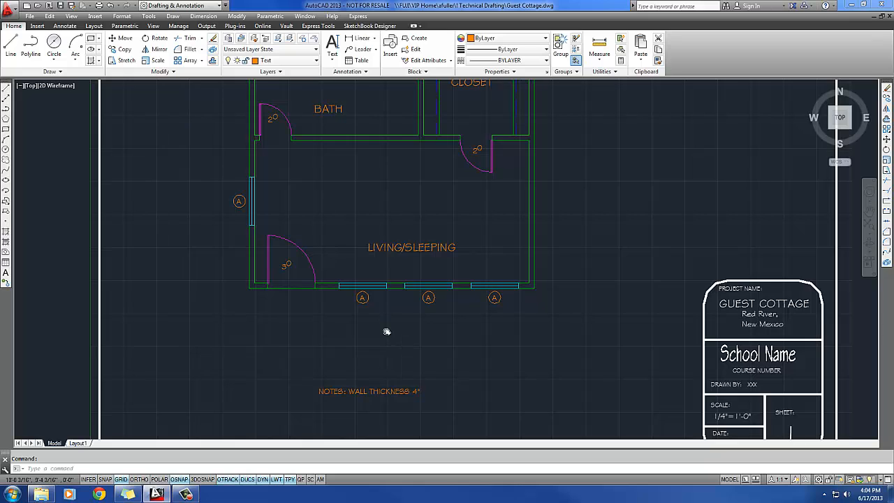
Make the Hatch layer current and start a hatch with the NET pattern at scale 10.
middle_click_drag(384, 303, 377, 398)
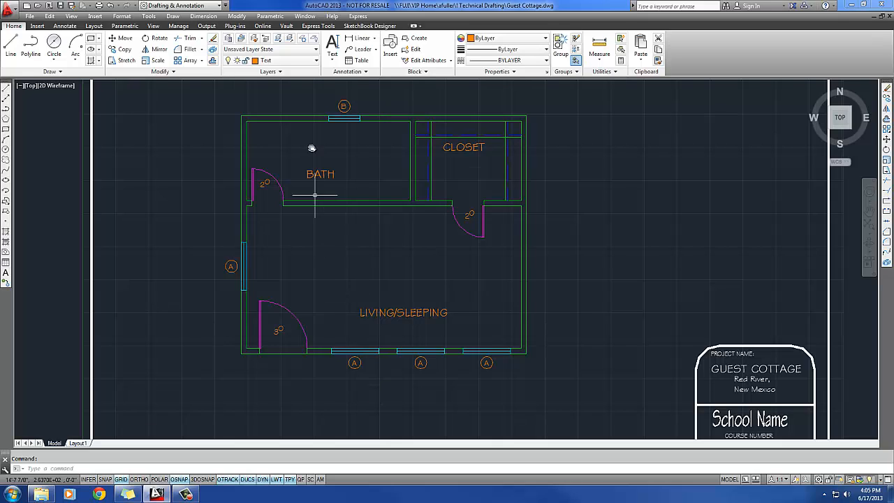
left_click(305, 62)
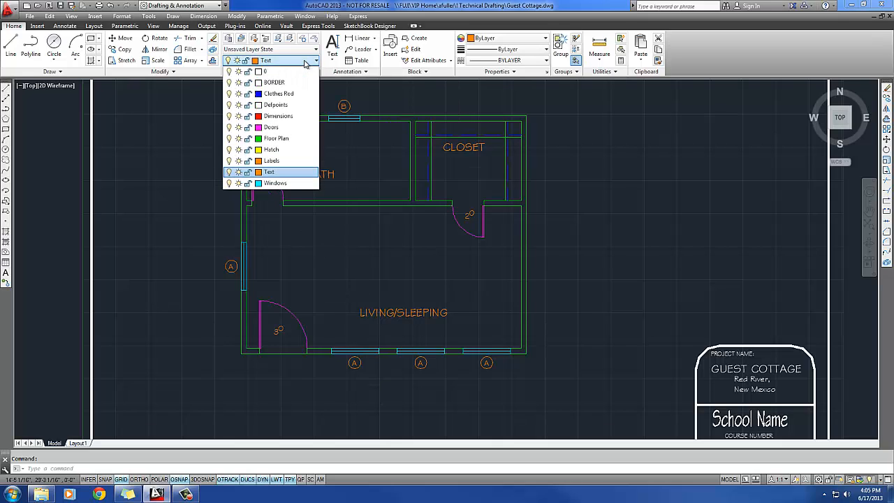
left_click(279, 151)
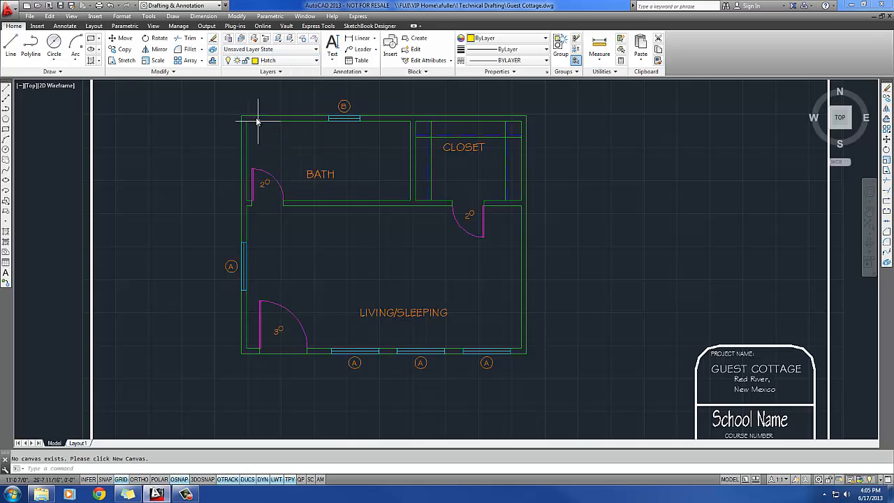
left_click(91, 62)
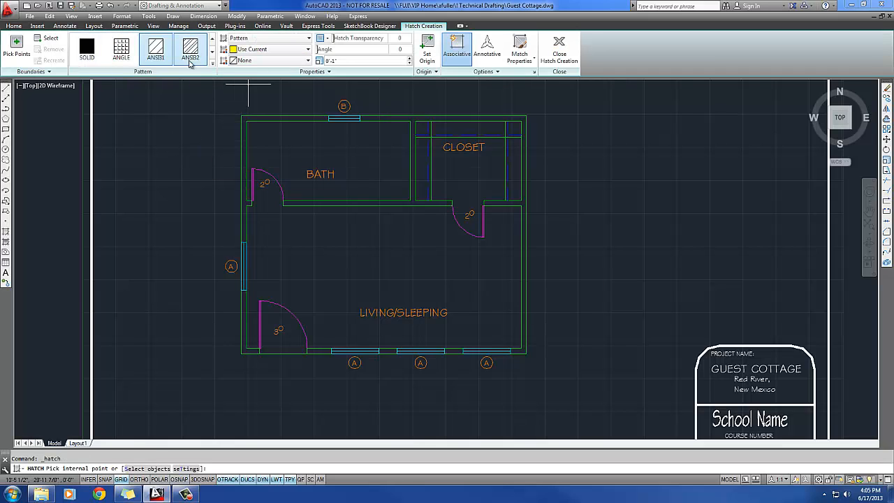
left_click(211, 63)
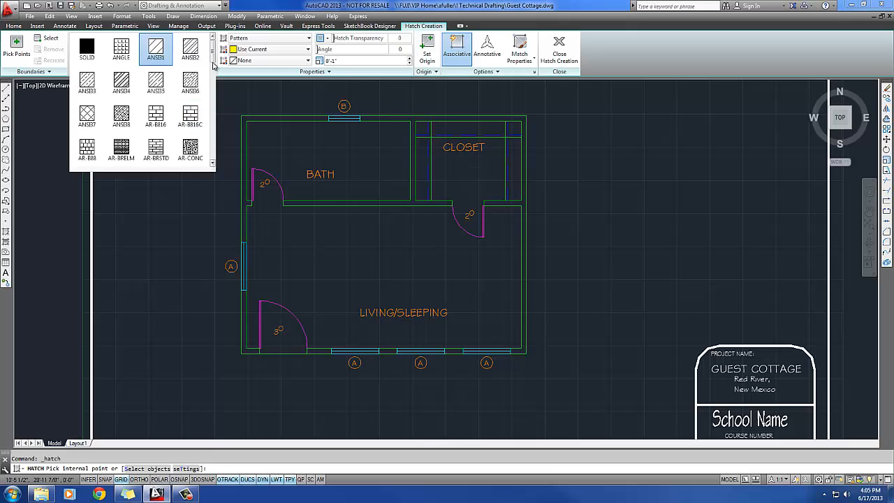
left_click_drag(213, 60, 215, 159)
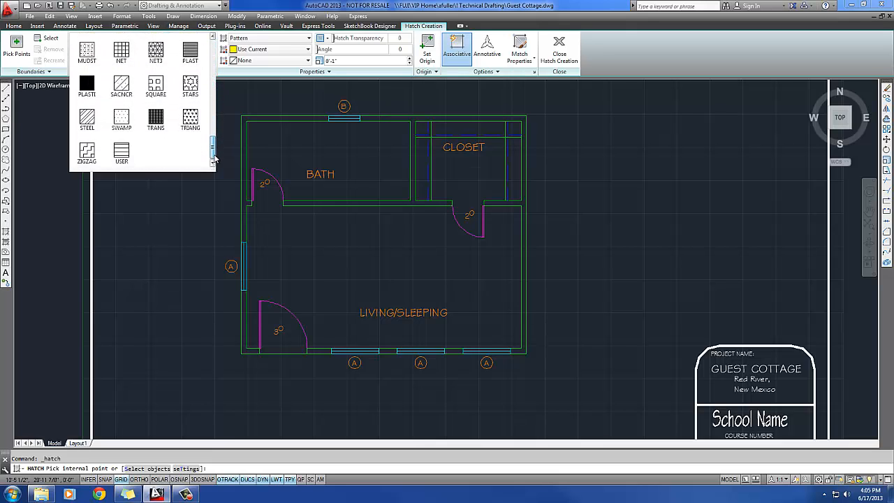
left_click(130, 54)
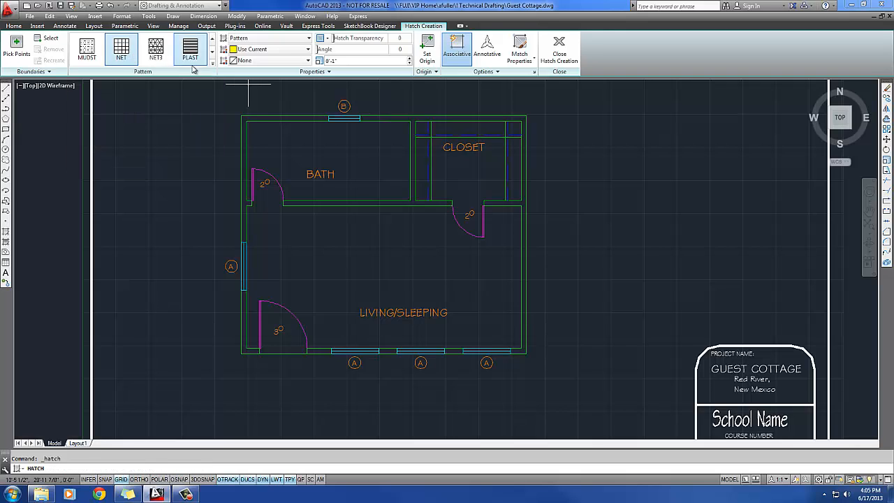
type("10")
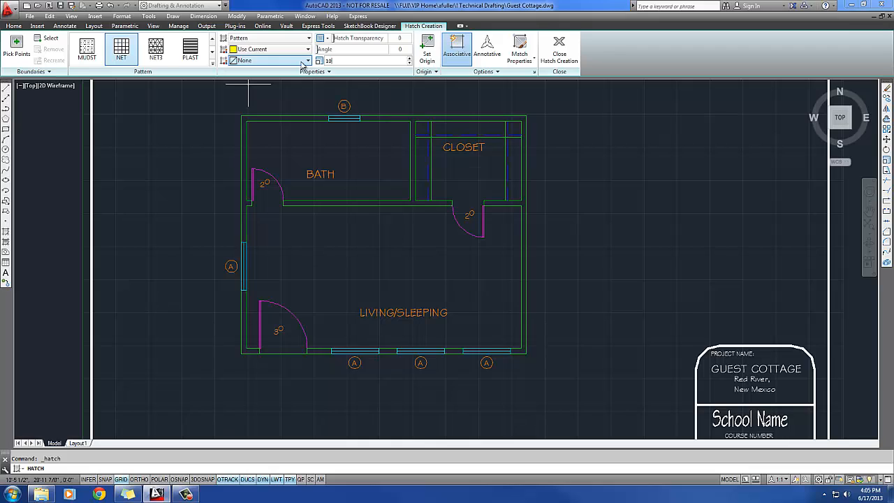
key("Return")
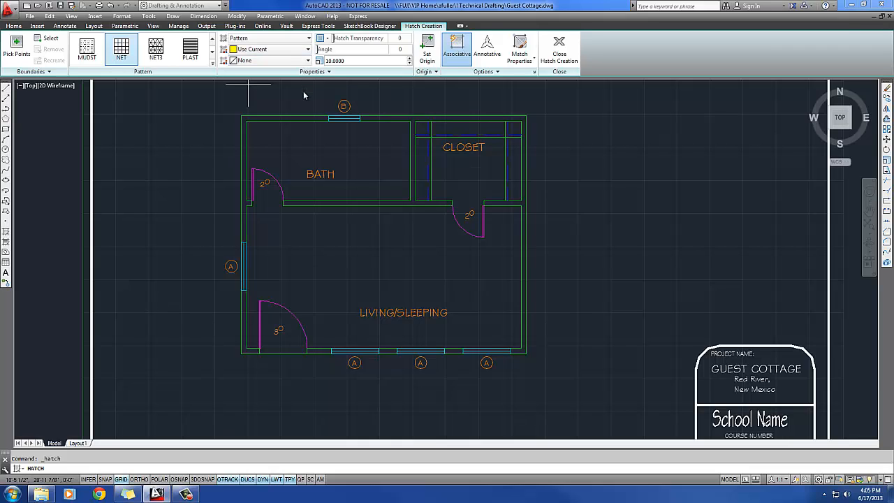
Fill all wall sections of the cottage with the hatch, including the short pieces between the front windows and beside the entry door.
left_click(296, 122)
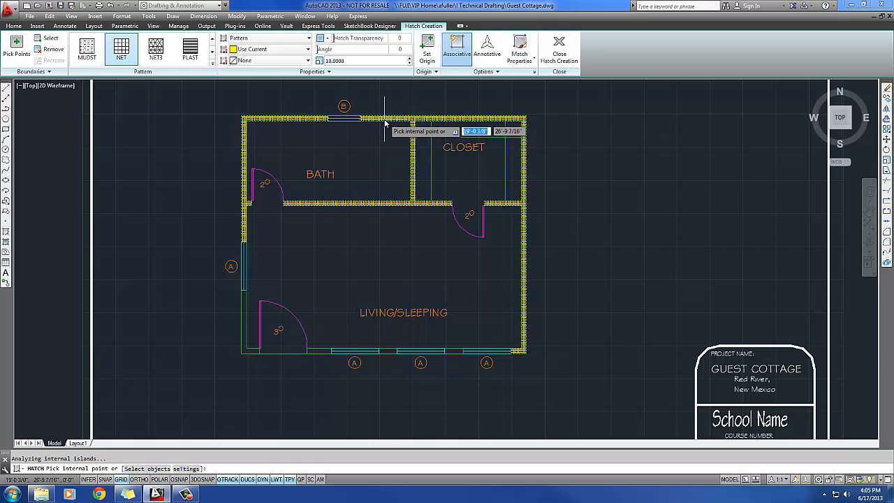
left_click(453, 352)
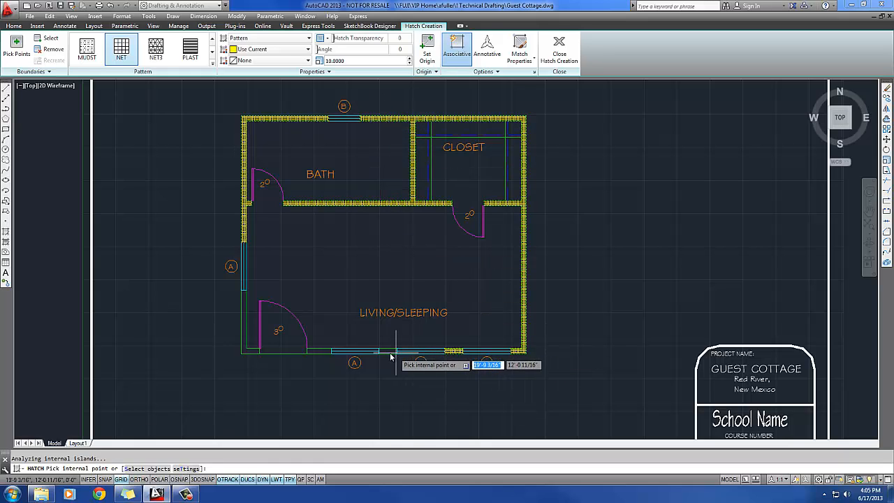
left_click(388, 353)
left_click(317, 352)
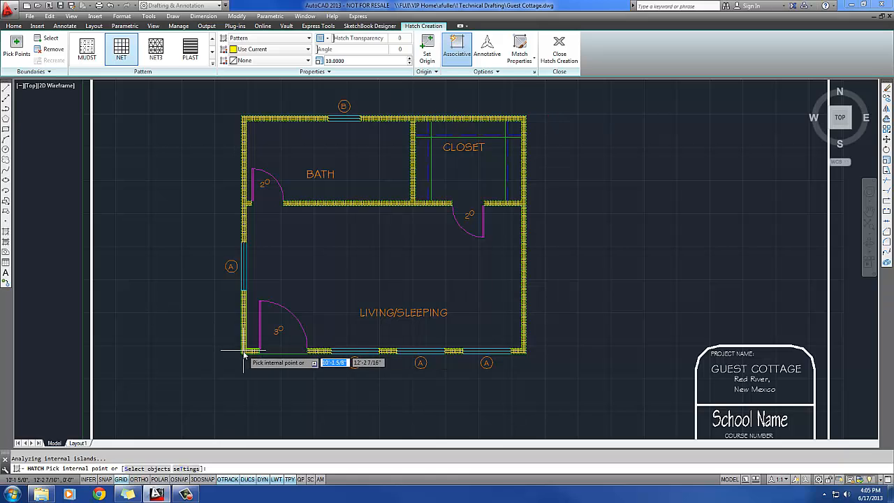
key("Return")
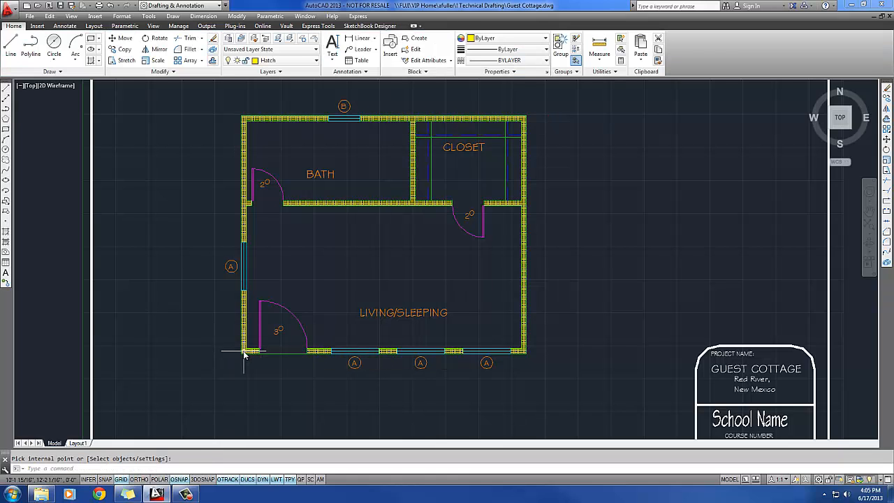
scroll(268, 349, "down", 2)
middle_click_drag(267, 349, 276, 311)
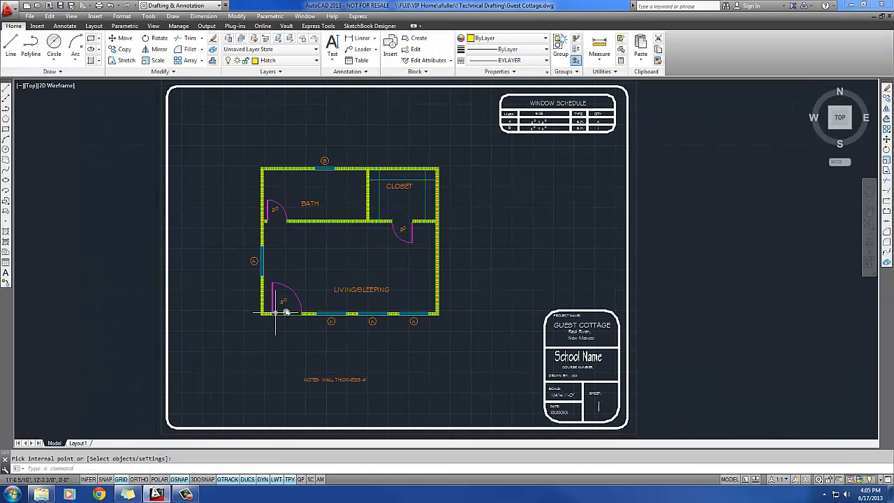